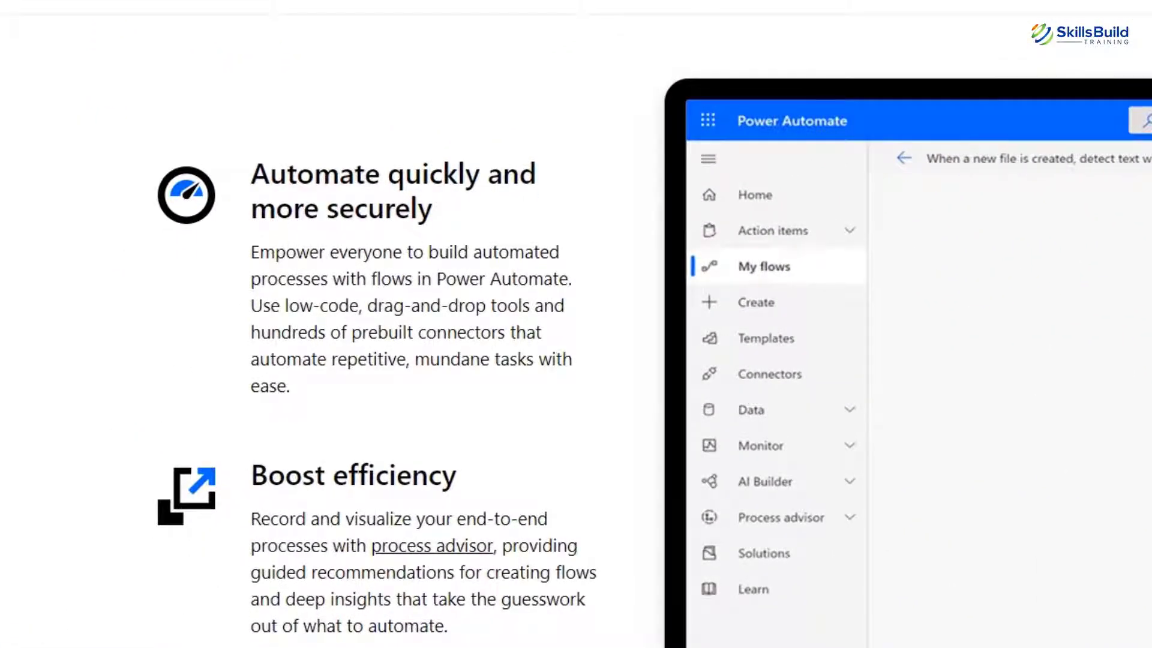
# - Read through the product page's feature descriptions and the overview of Power Automate apps for desktop, mobile, web and Teams
pyautogui.scroll(-1, 576, 336)
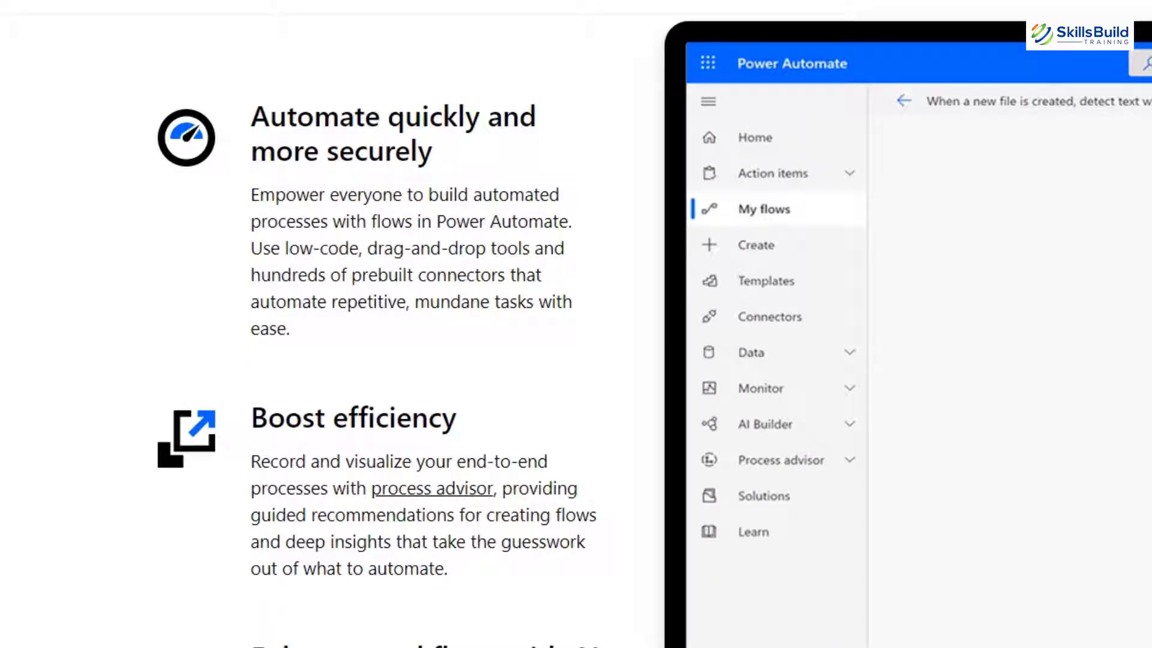
pyautogui.scroll(-4, 576, 336)
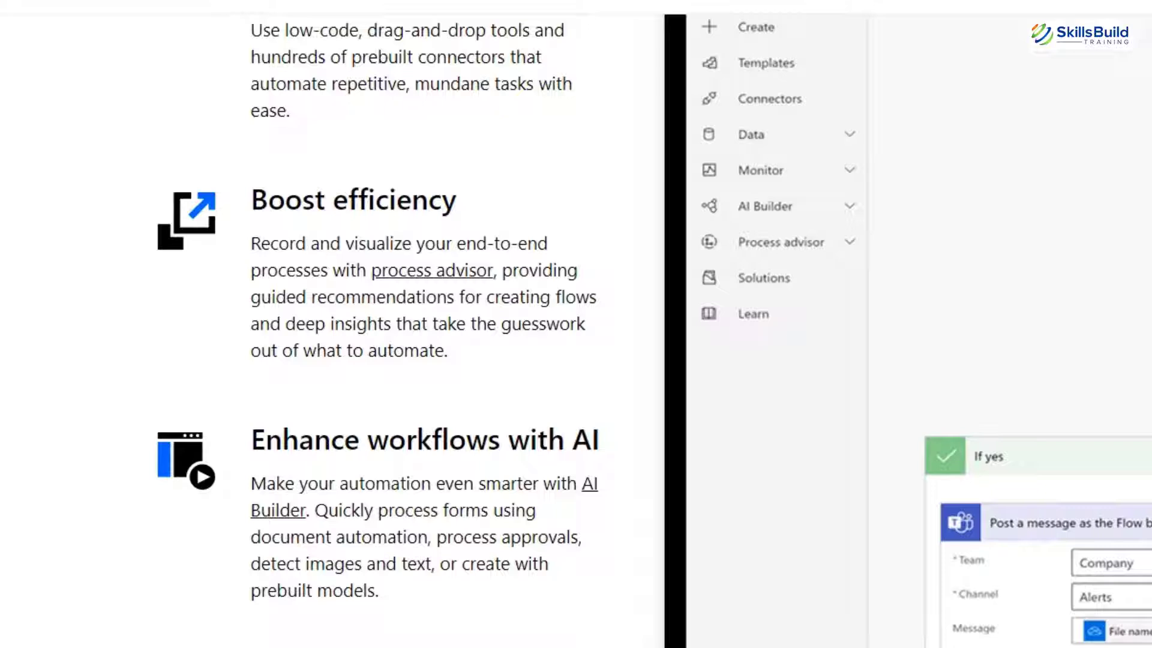
pyautogui.scroll(-2, 576, 336)
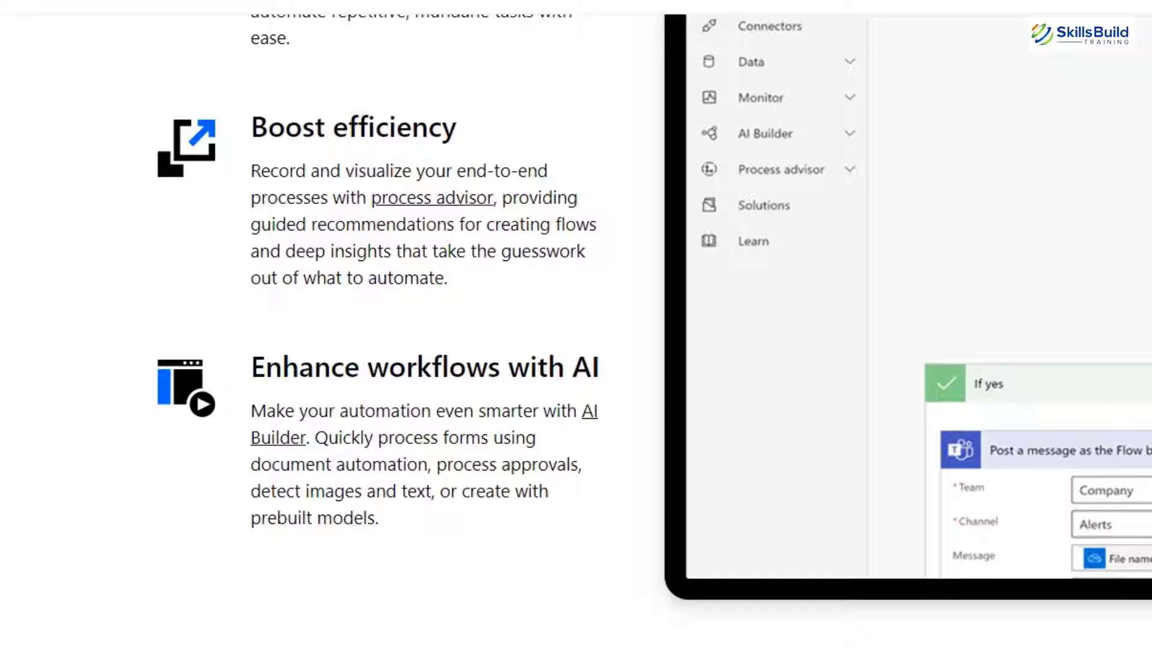
pyautogui.scroll(-3, 576, 324)
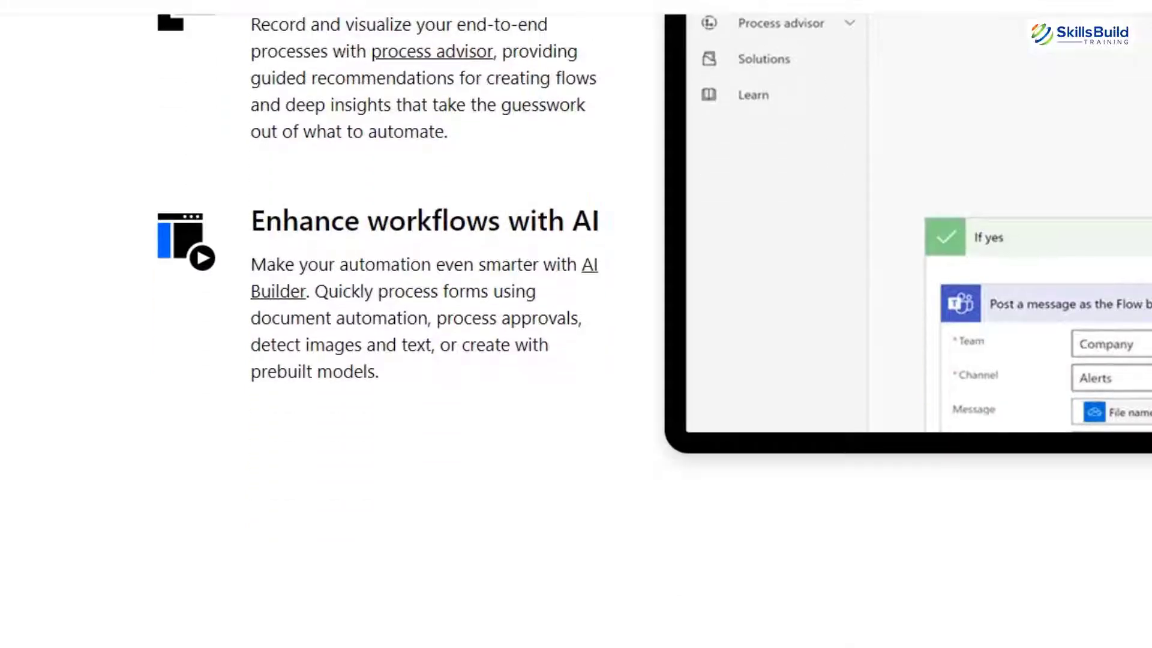
pyautogui.scroll(3, 576, 324)
pyautogui.scroll(-1, 576, 324)
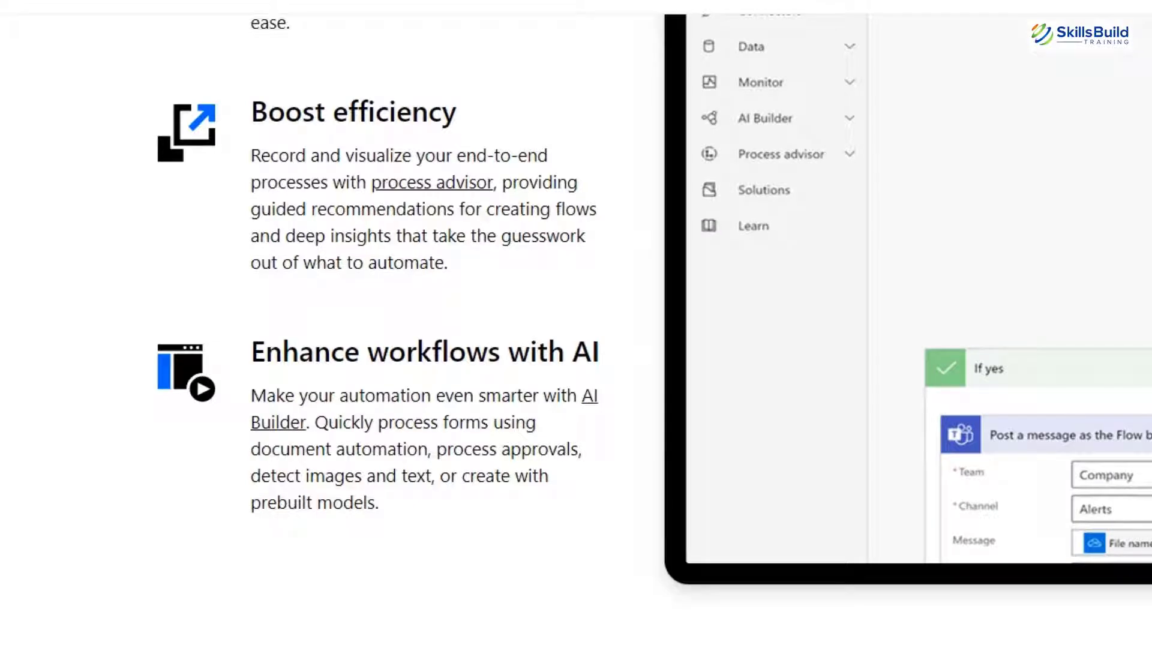
pyautogui.scroll(-12, 576, 324)
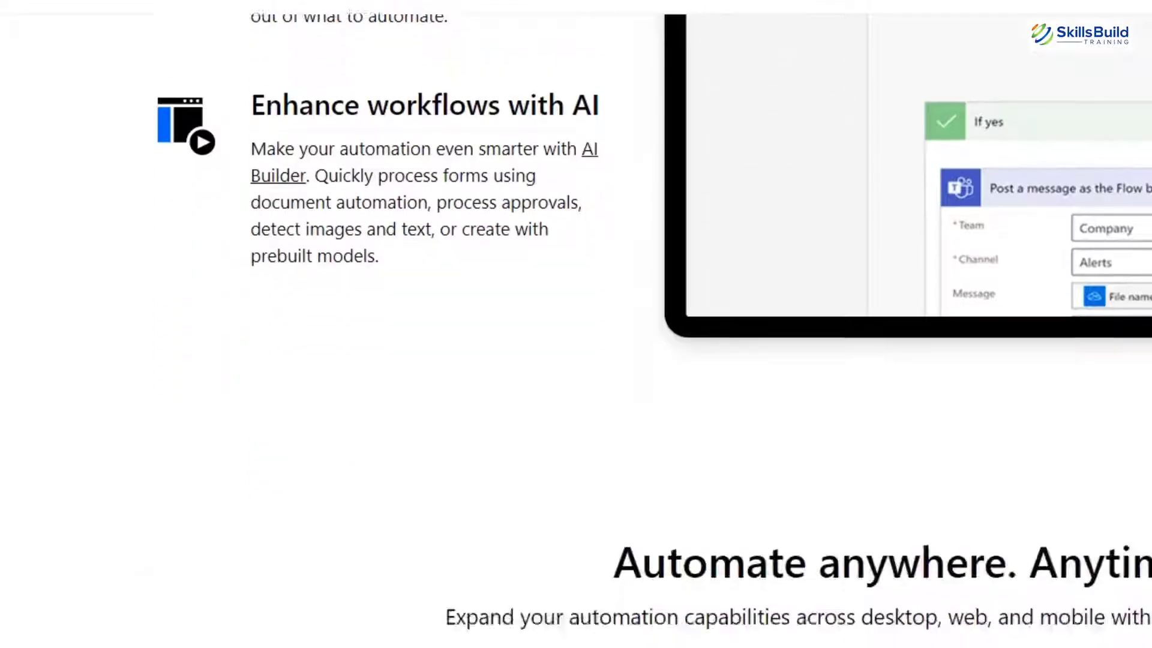
pyautogui.moveTo(1150, 220); pyautogui.dragTo(1151, 221)
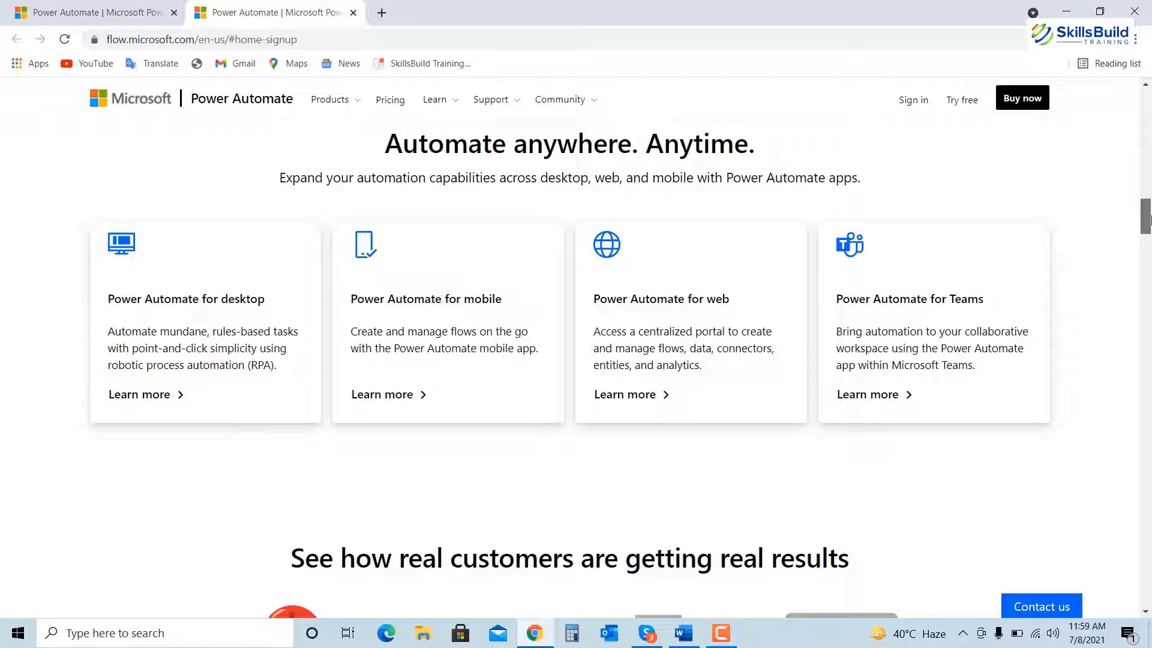
pyautogui.moveTo(1150, 220); pyautogui.dragTo(1151, 223)
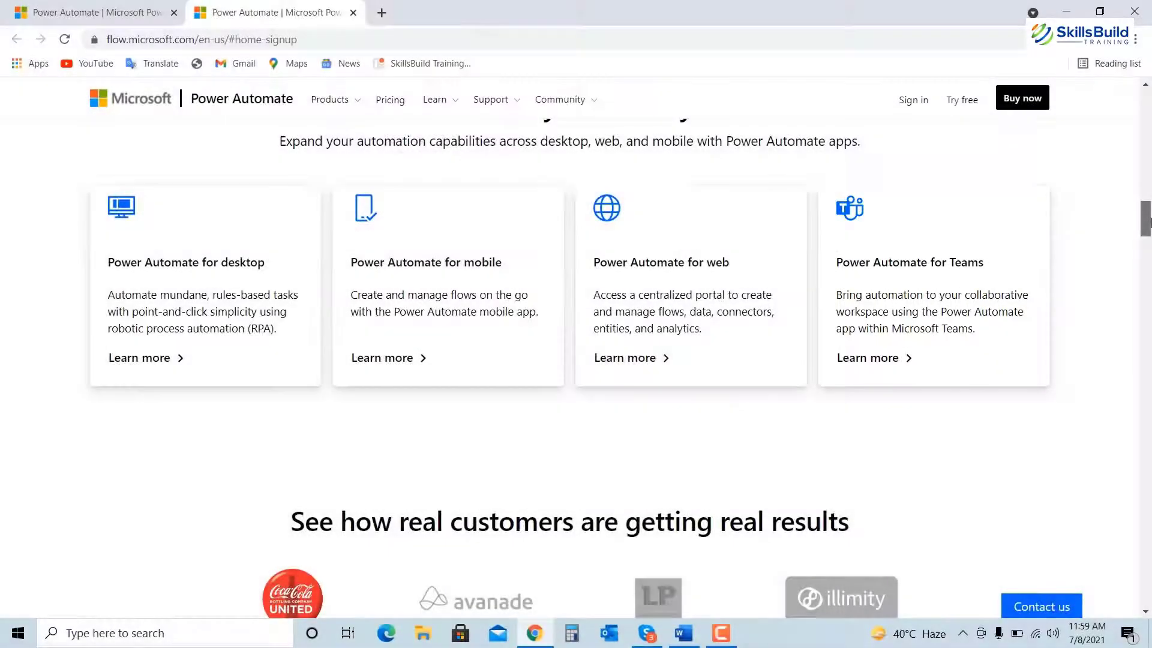
# - Start the free Power Automate trial with the saved personal e-mail address and sign in with the account password
pyautogui.moveTo(1150, 219); pyautogui.dragTo(1150, 104)
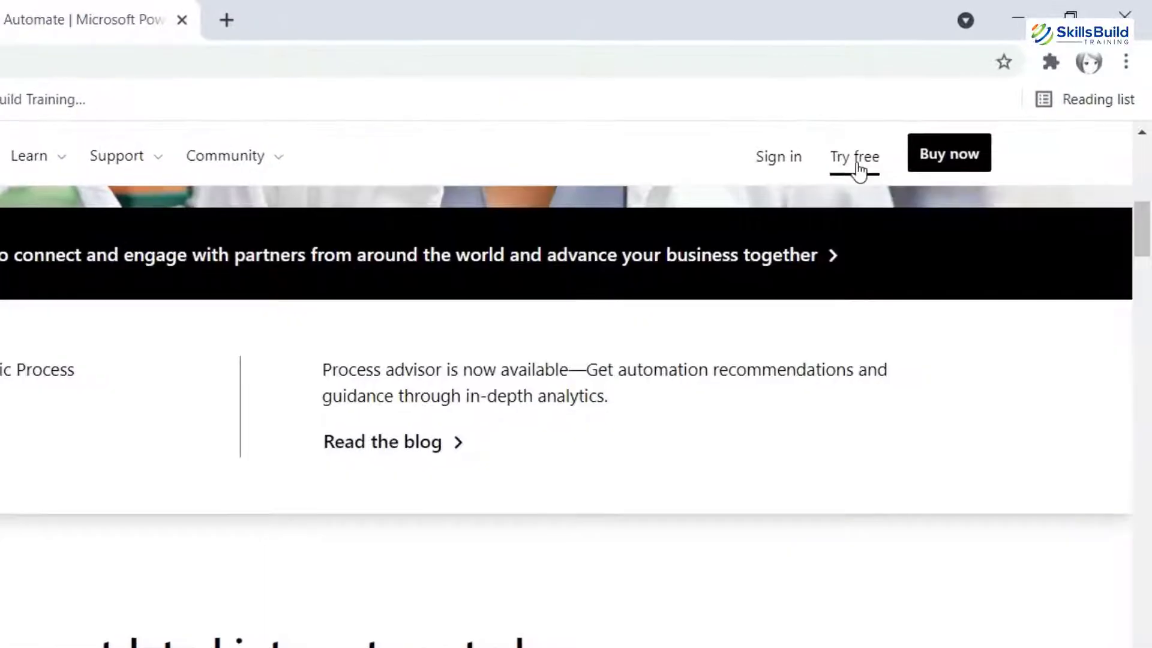
pyautogui.click(857, 160)
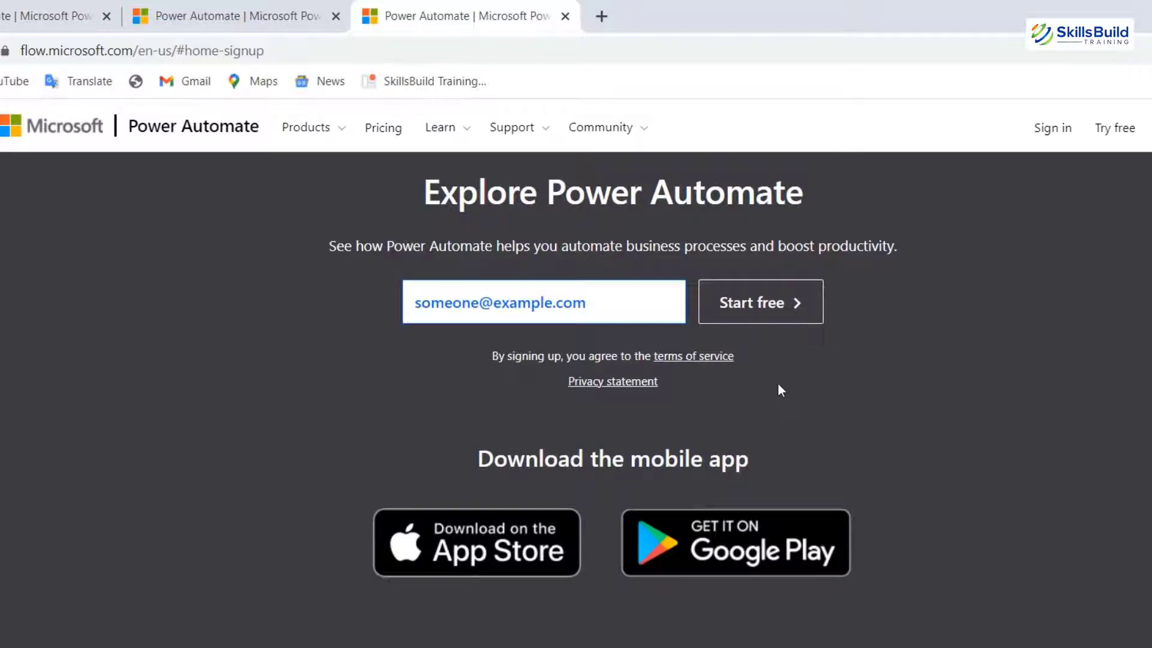
pyautogui.click(632, 305)
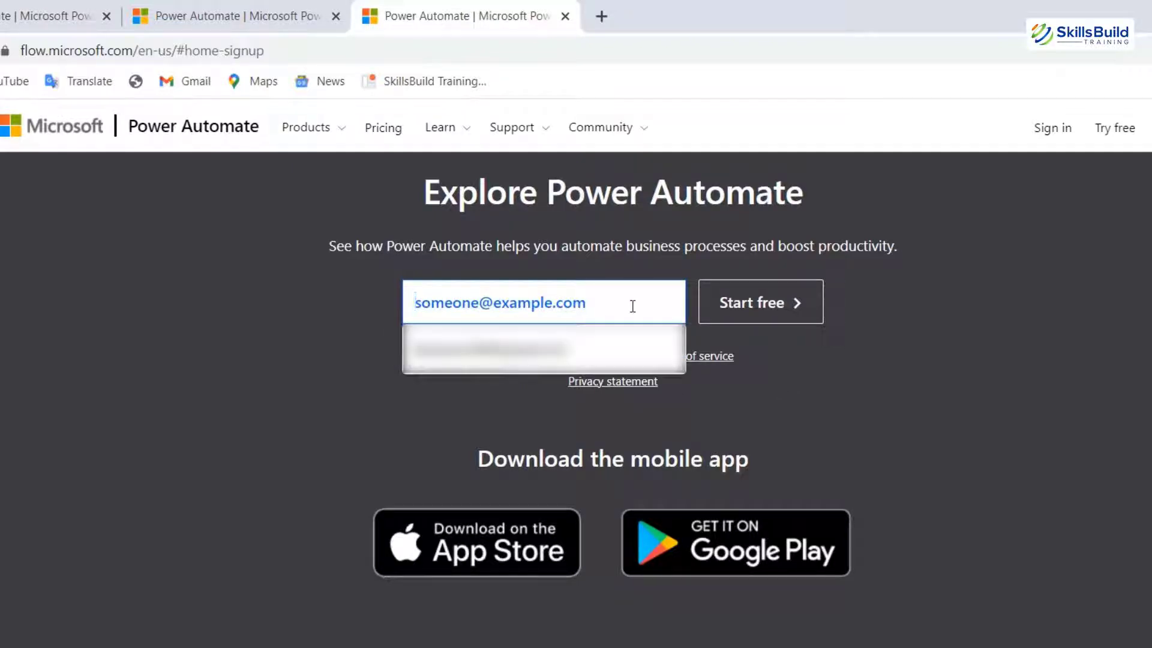
pyautogui.click(591, 347)
pyautogui.click(728, 318)
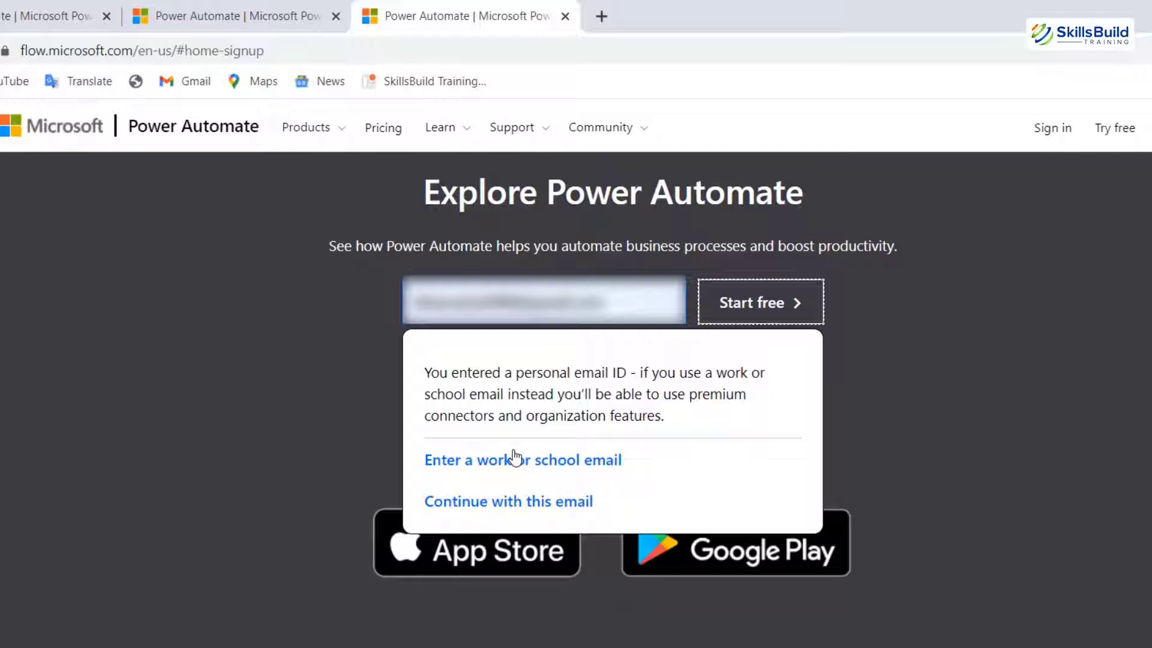
pyautogui.click(518, 504)
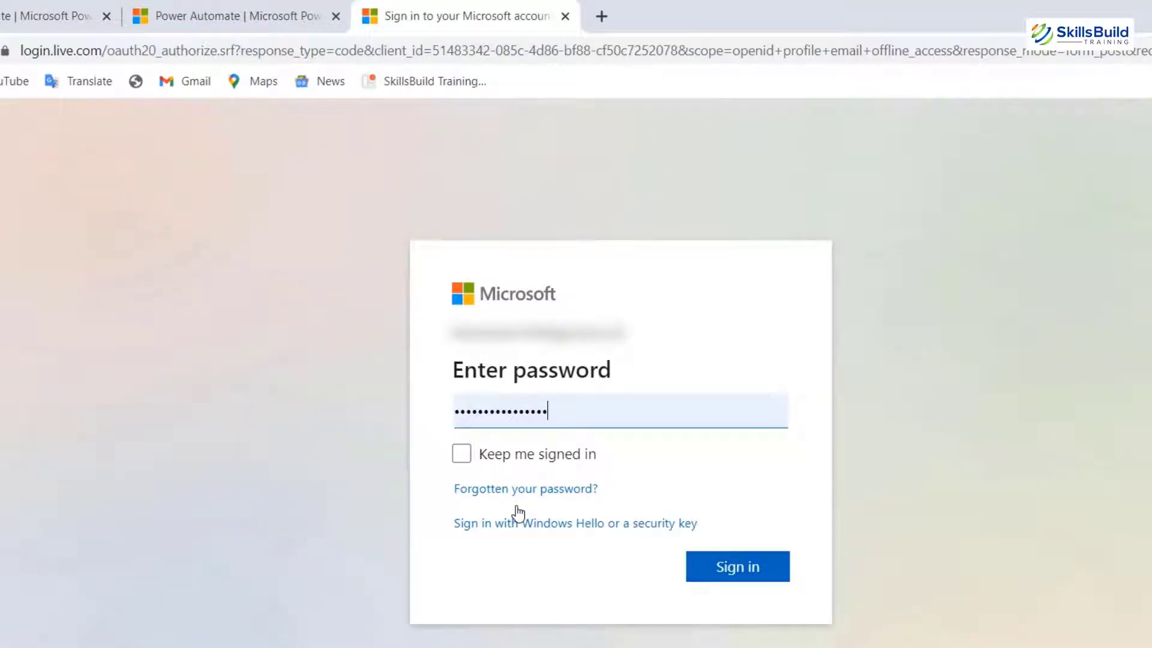
pyautogui.click(708, 567)
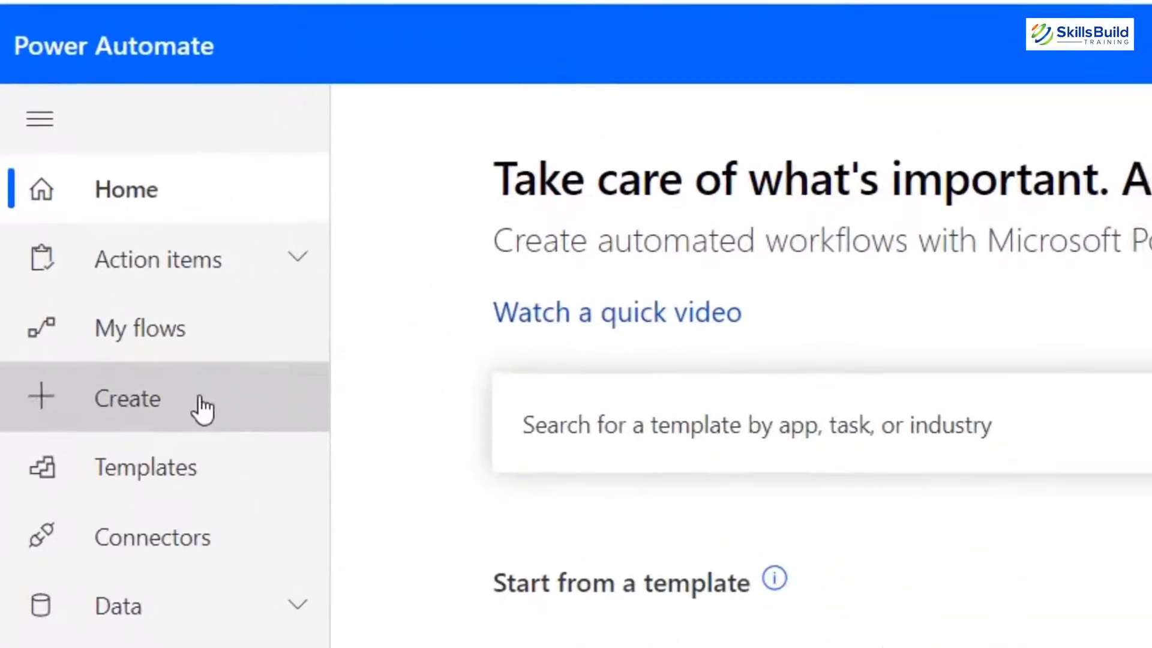
# - Open the flow creation page and show its available install options
pyautogui.click(204, 413)
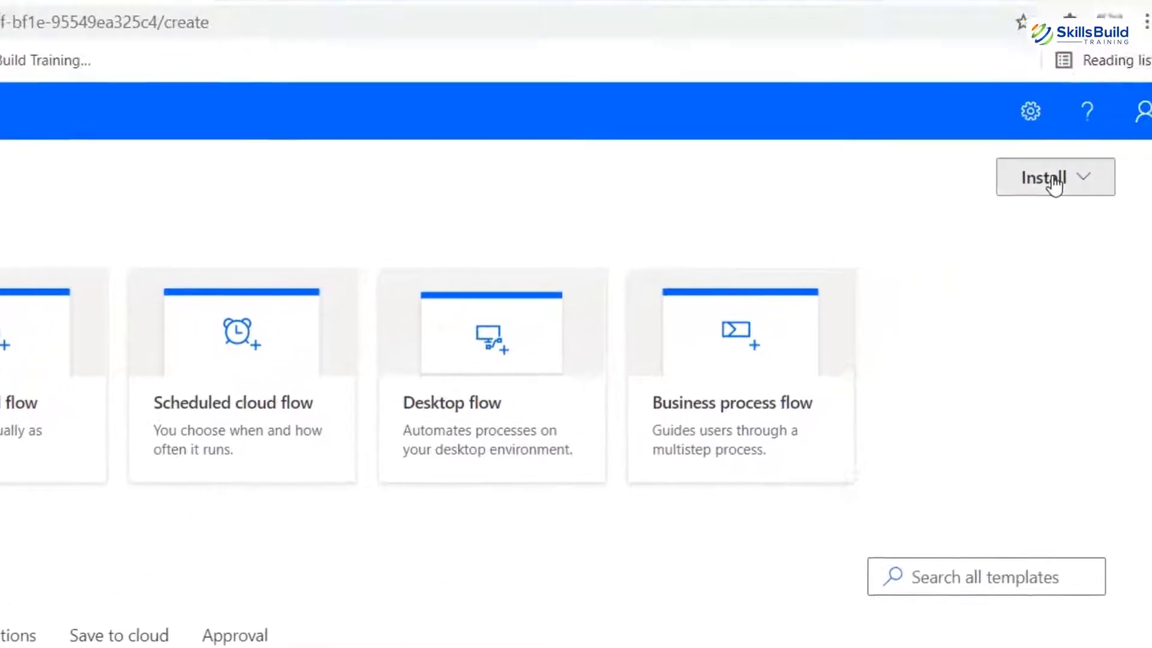
pyautogui.click(1106, 68)
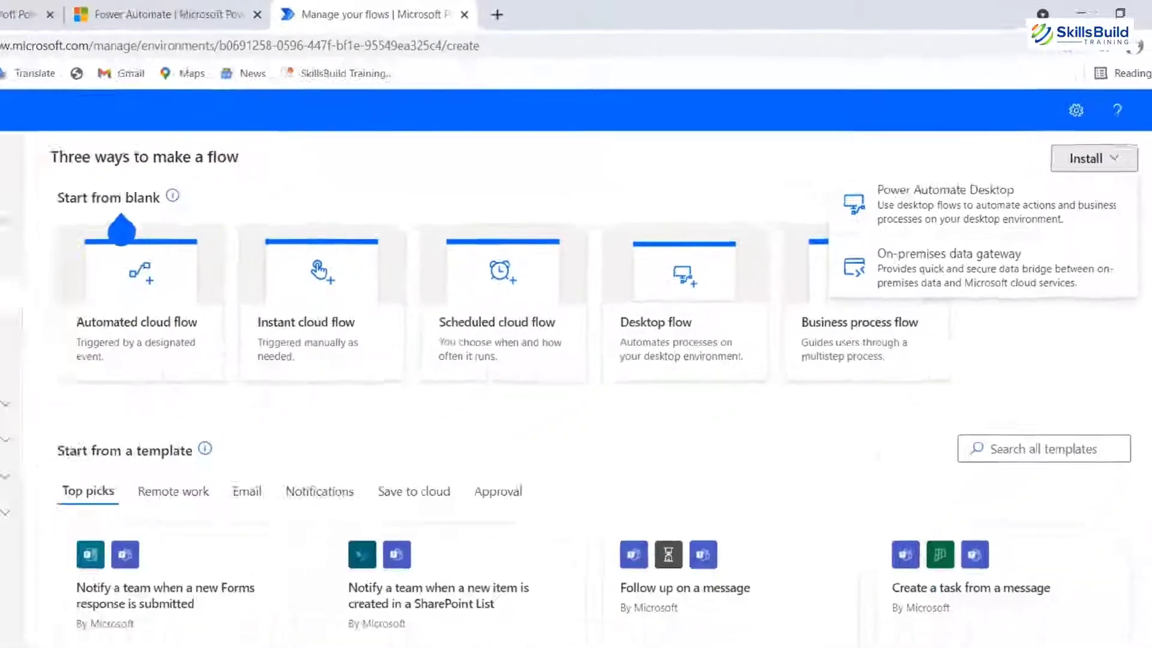
# - Browse the flow templates in the Top picks, Remote work and Email categories
pyautogui.scroll(-2, 984, 267)
pyautogui.scroll(-3, 576, 384)
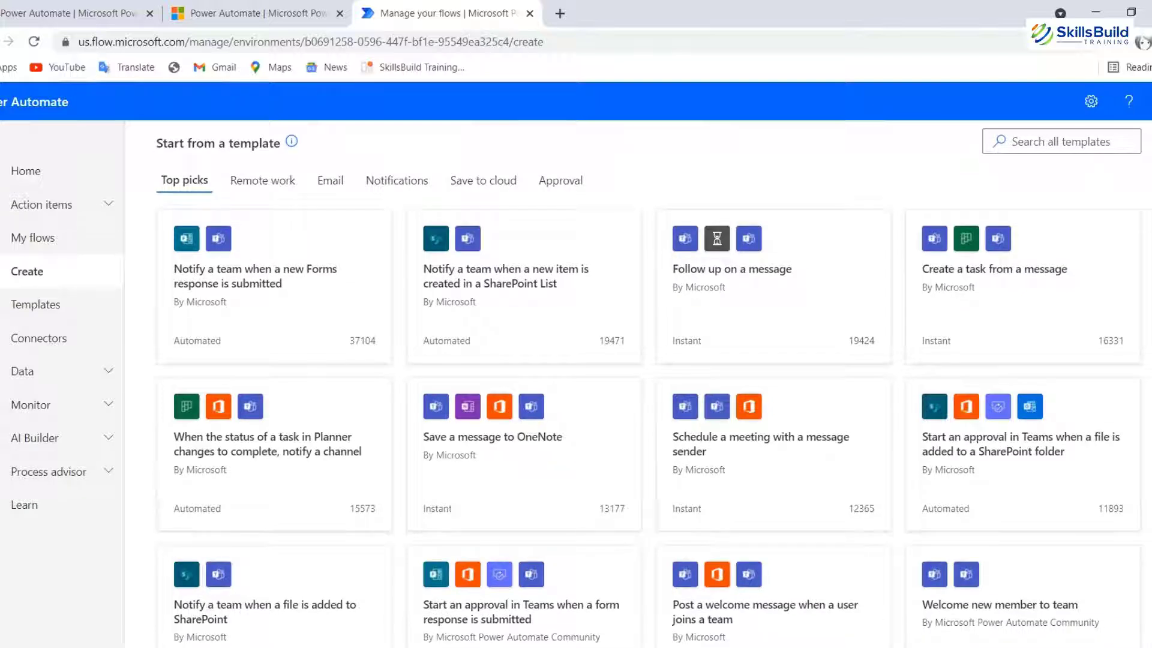
pyautogui.scroll(-1, 576, 384)
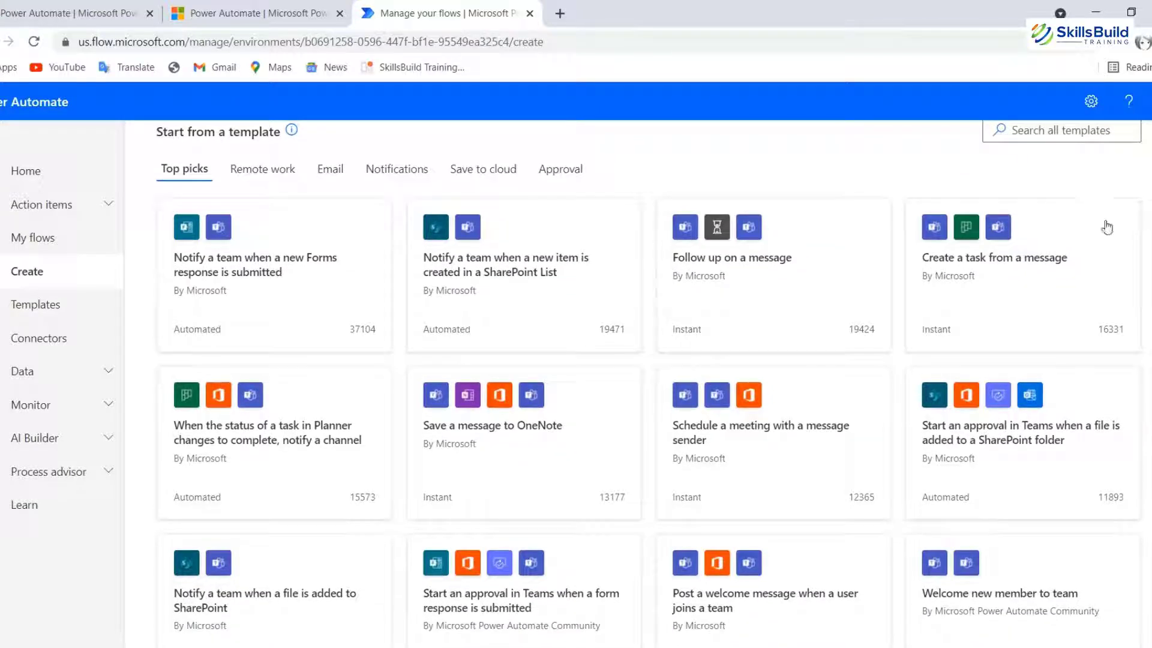
pyautogui.click(270, 175)
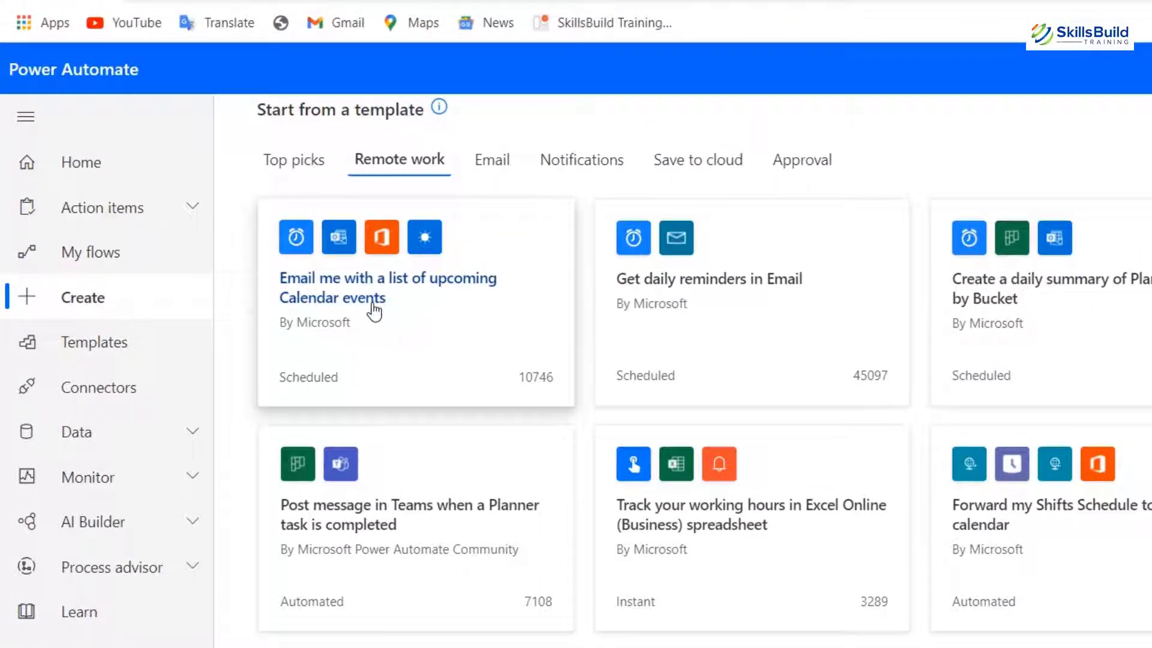
pyautogui.click(503, 162)
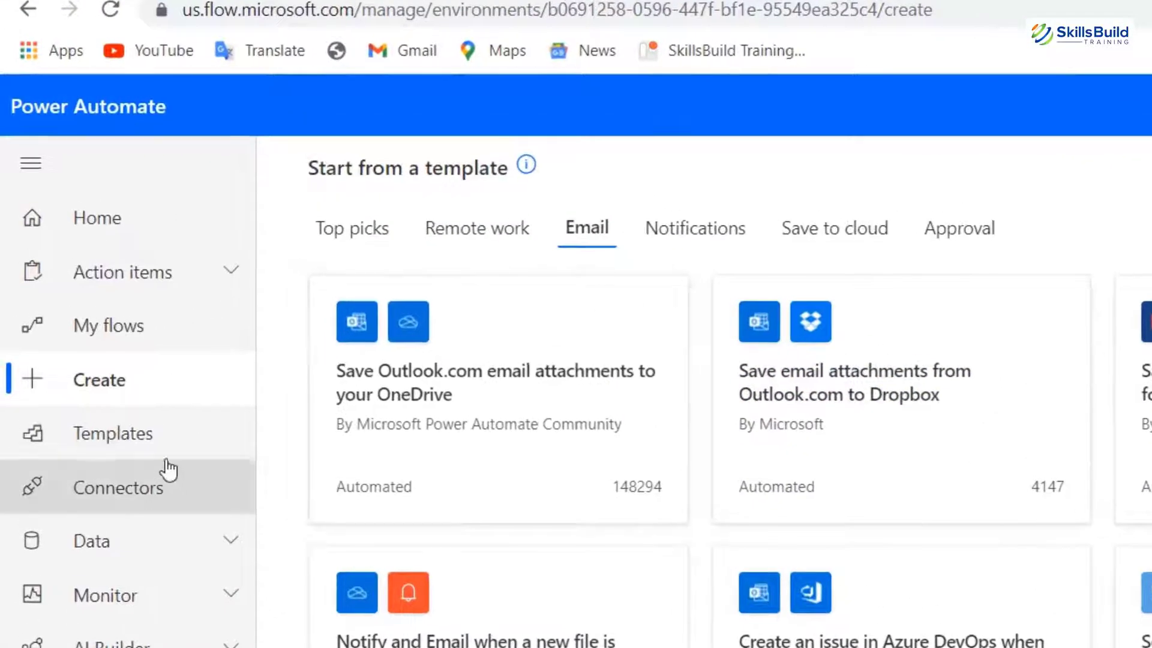
# - Open the list of supported connectors and look through the popular, recently added and all connectors
pyautogui.click(165, 488)
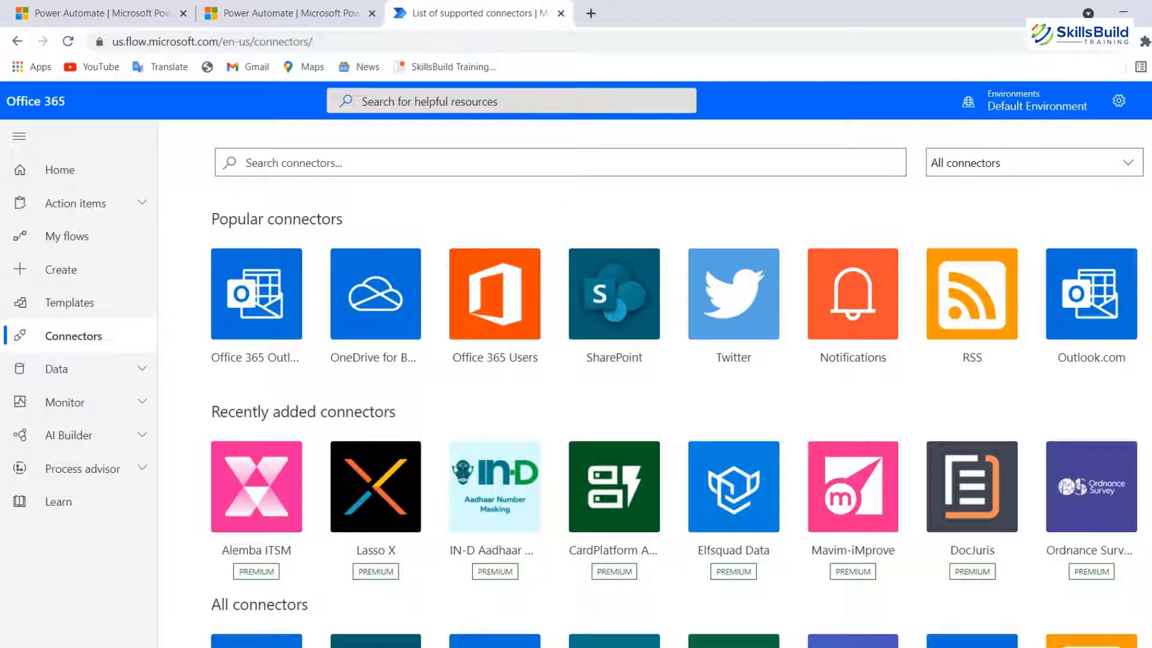
pyautogui.scroll(-2, 654, 384)
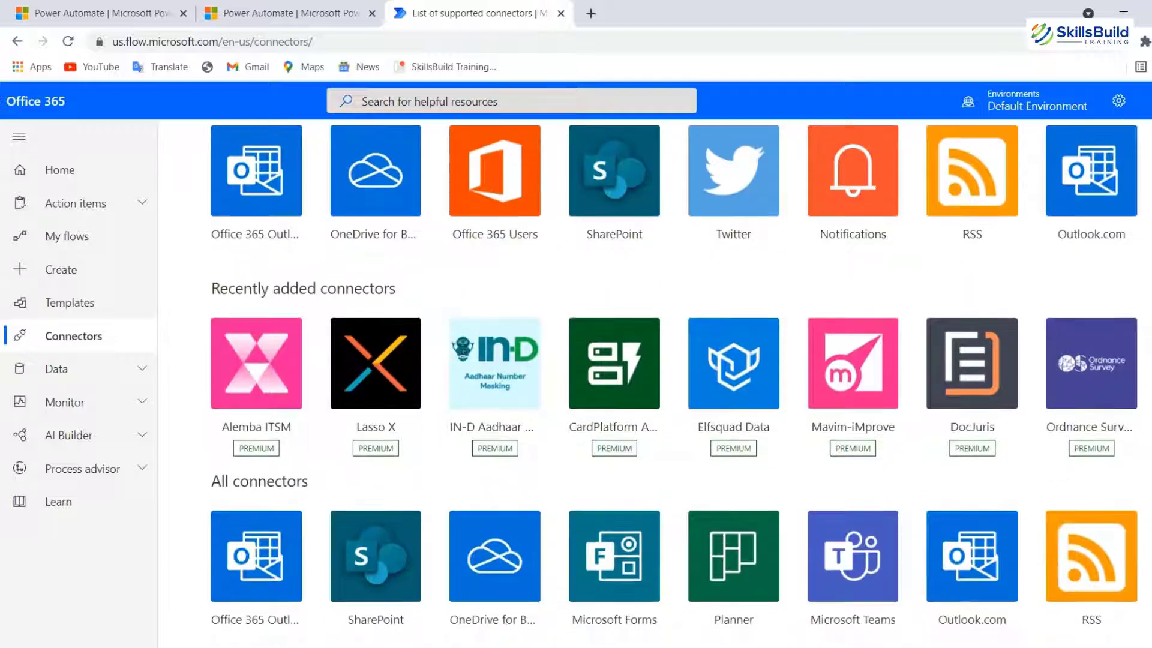
pyautogui.scroll(-2, 654, 384)
pyautogui.scroll(5, 510, 270)
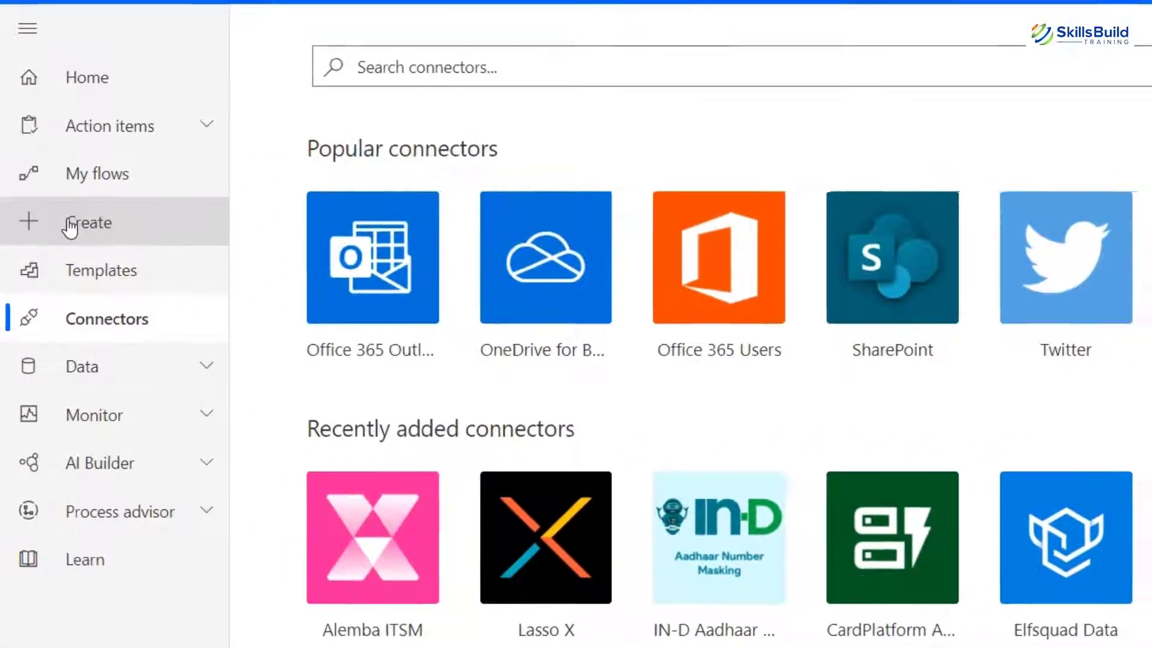
# - Start building an automated cloud flow from blank and name it "email"
pyautogui.click(70, 227)
pyautogui.click(265, 255)
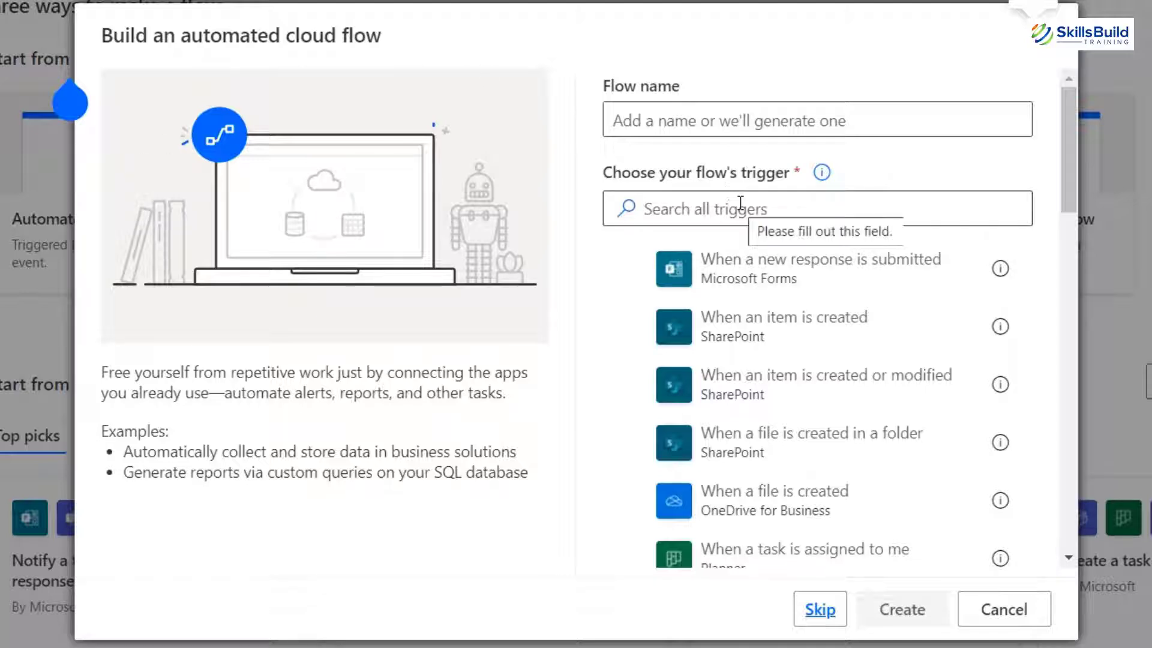
pyautogui.click(746, 121)
pyautogui.write('email')
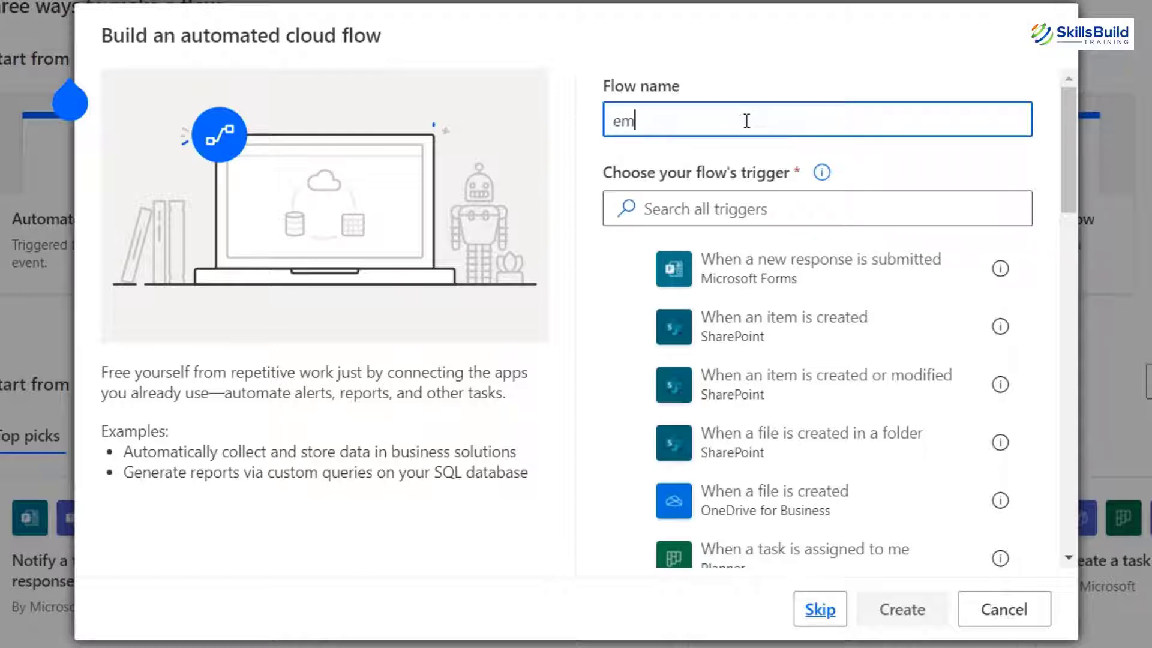
# - Search the triggers for "email", choose Gmail's "When a new email arrives" and create the flow
pyautogui.click(791, 210)
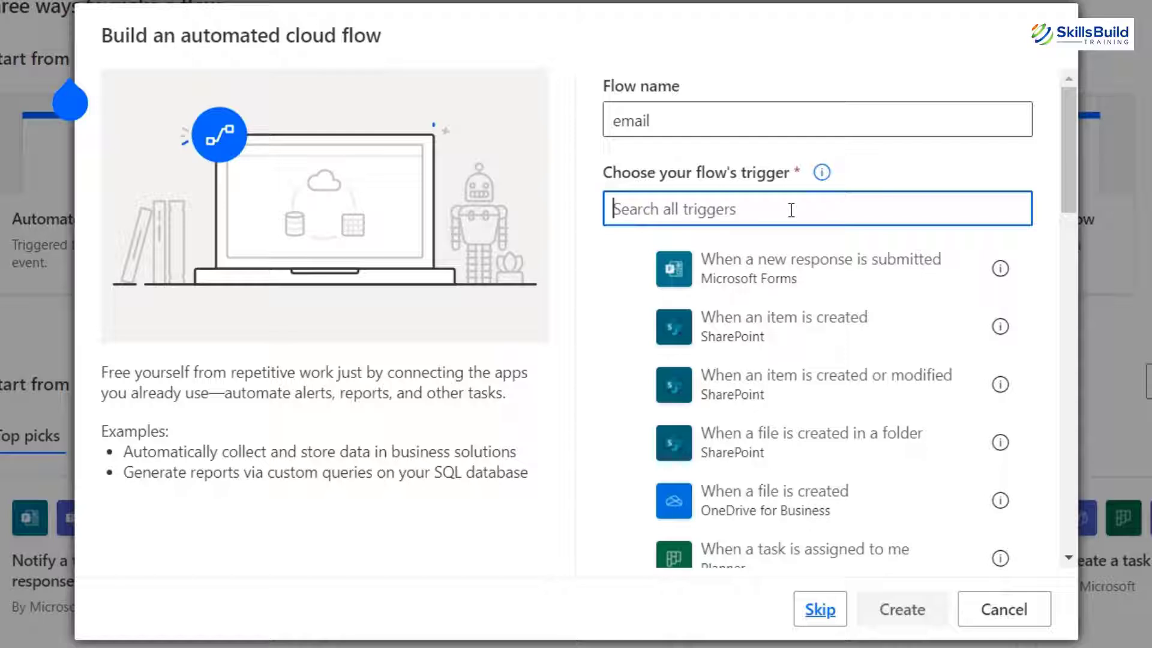
pyautogui.write('em')
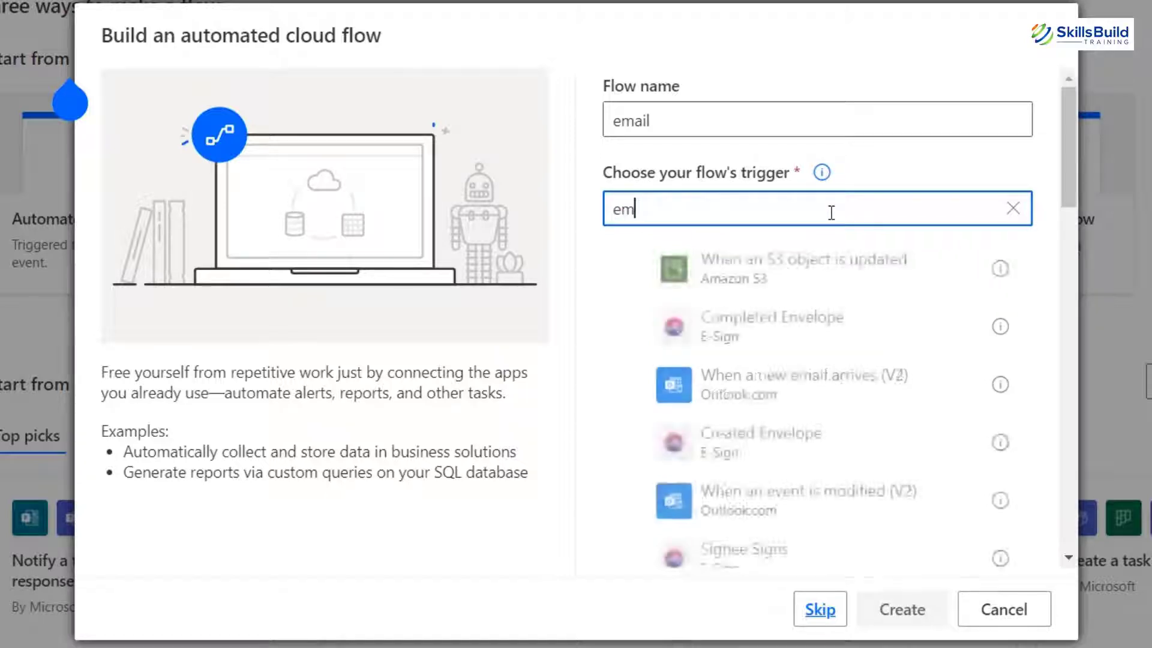
pyautogui.write('ail')
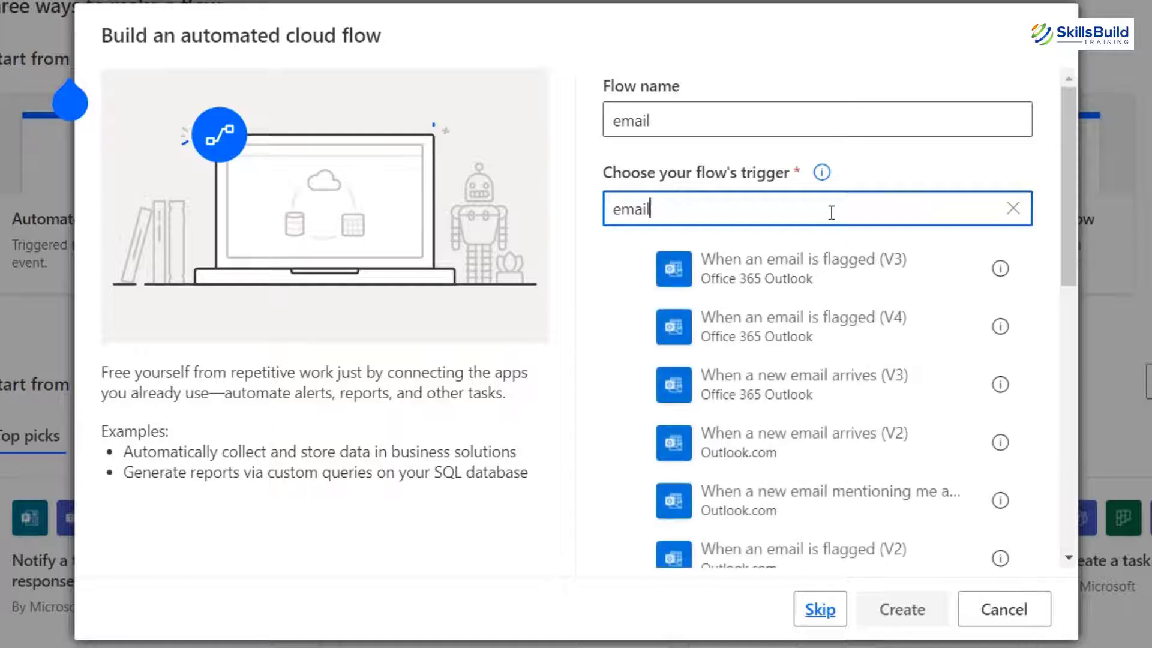
pyautogui.moveTo(1068, 213); pyautogui.dragTo(1111, 373)
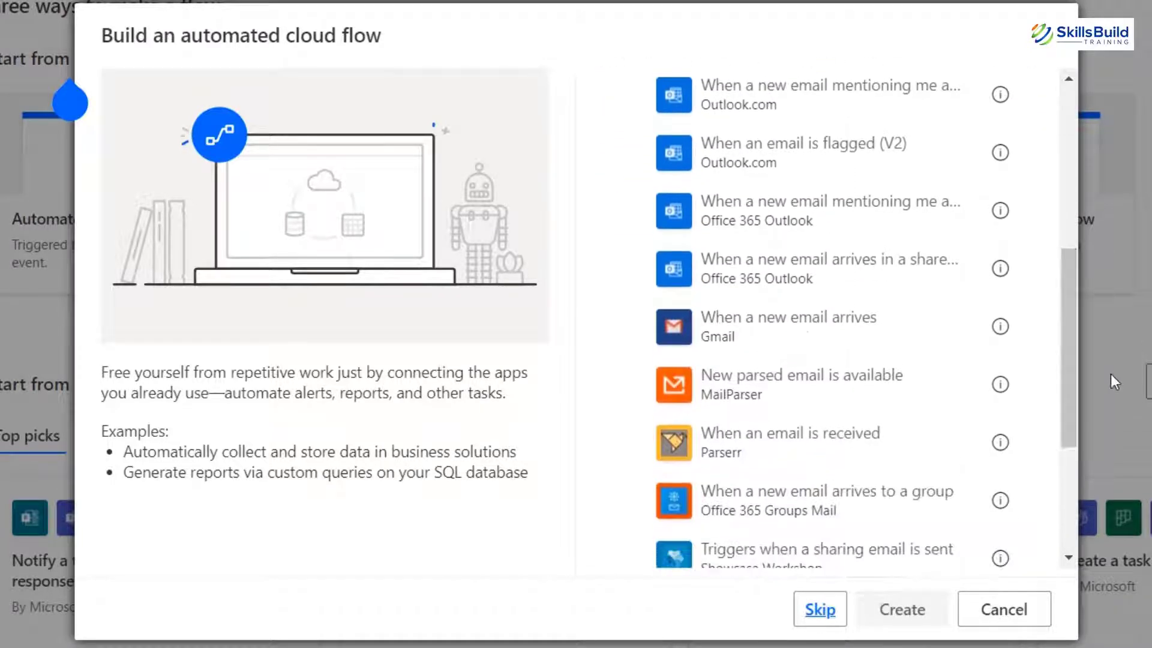
pyautogui.click(754, 358)
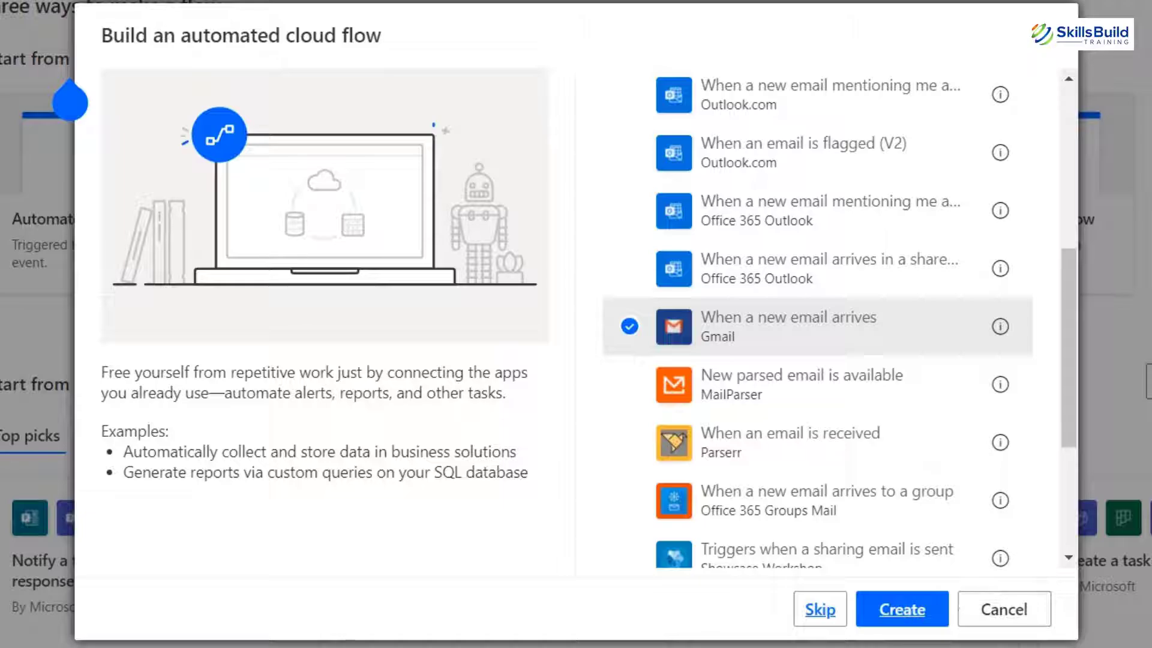
pyautogui.click(896, 621)
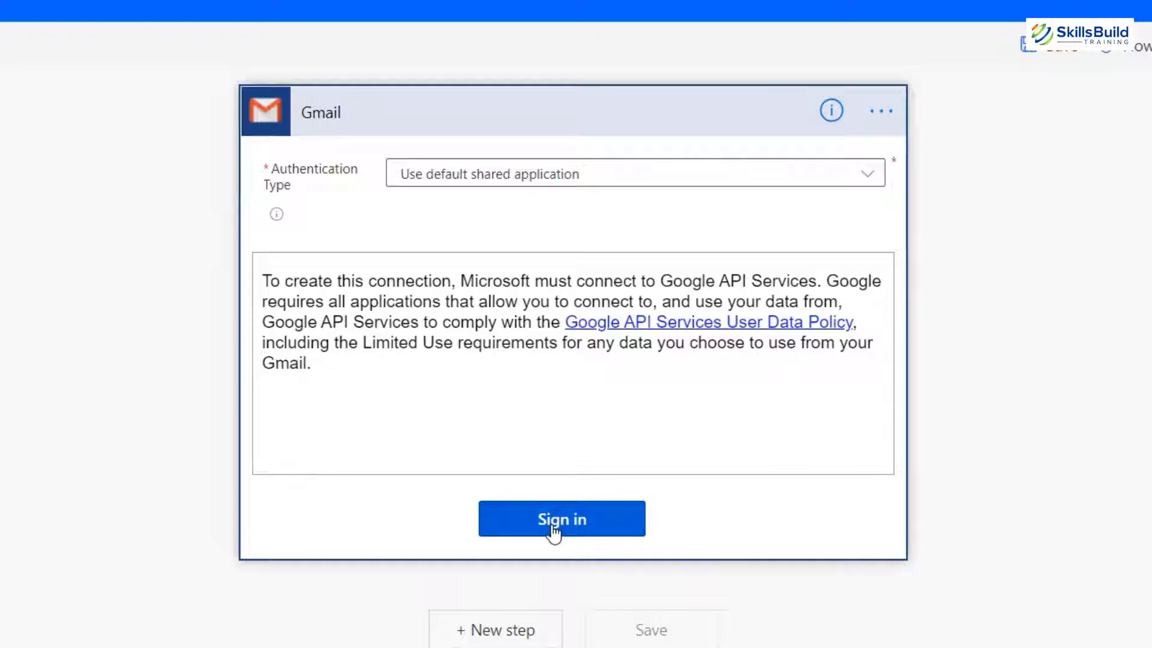
# - Connect the Gmail trigger by signing in with the listed Google account and allowing Microsoft Power Platform access
pyautogui.click(554, 531)
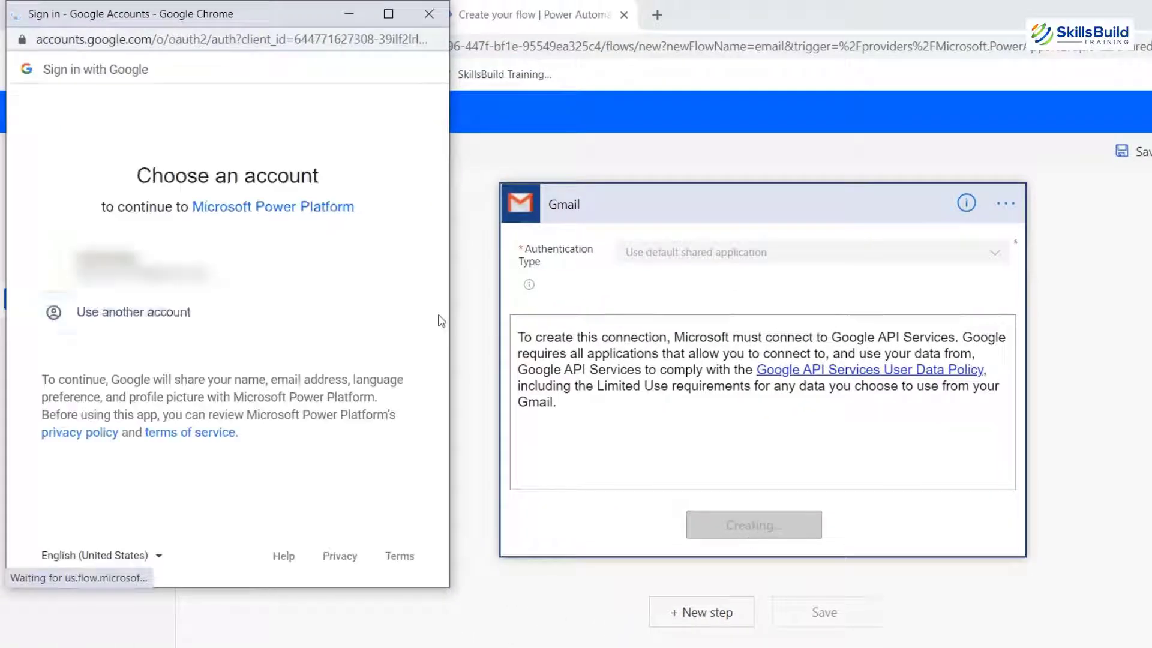
pyautogui.click(181, 279)
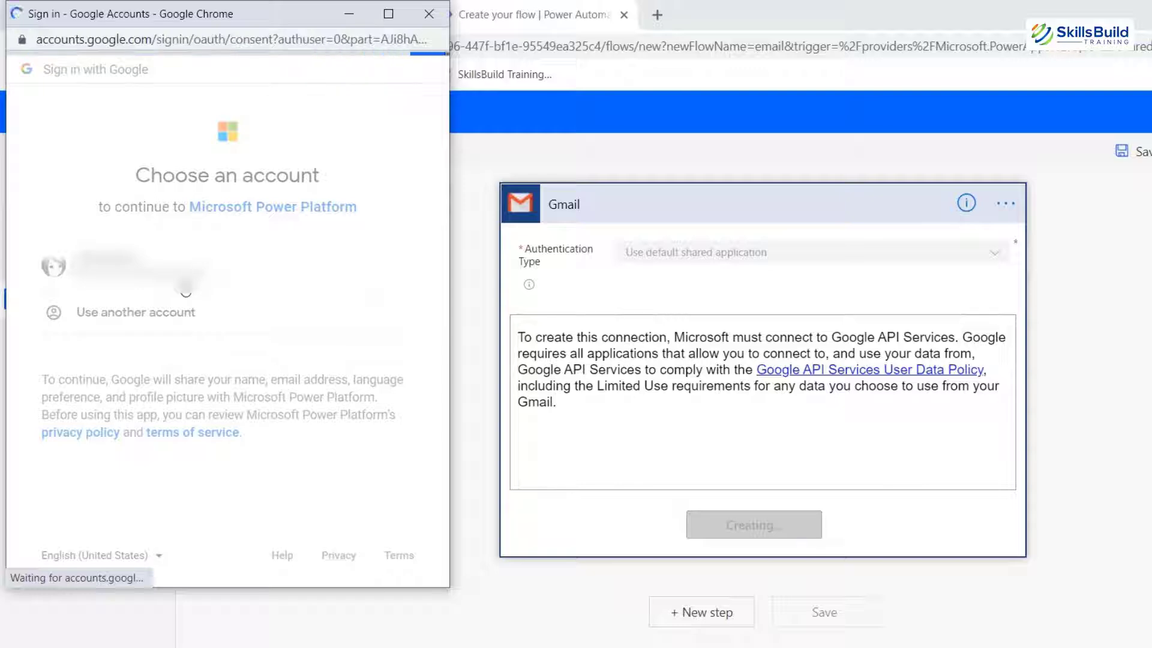
pyautogui.click(371, 569)
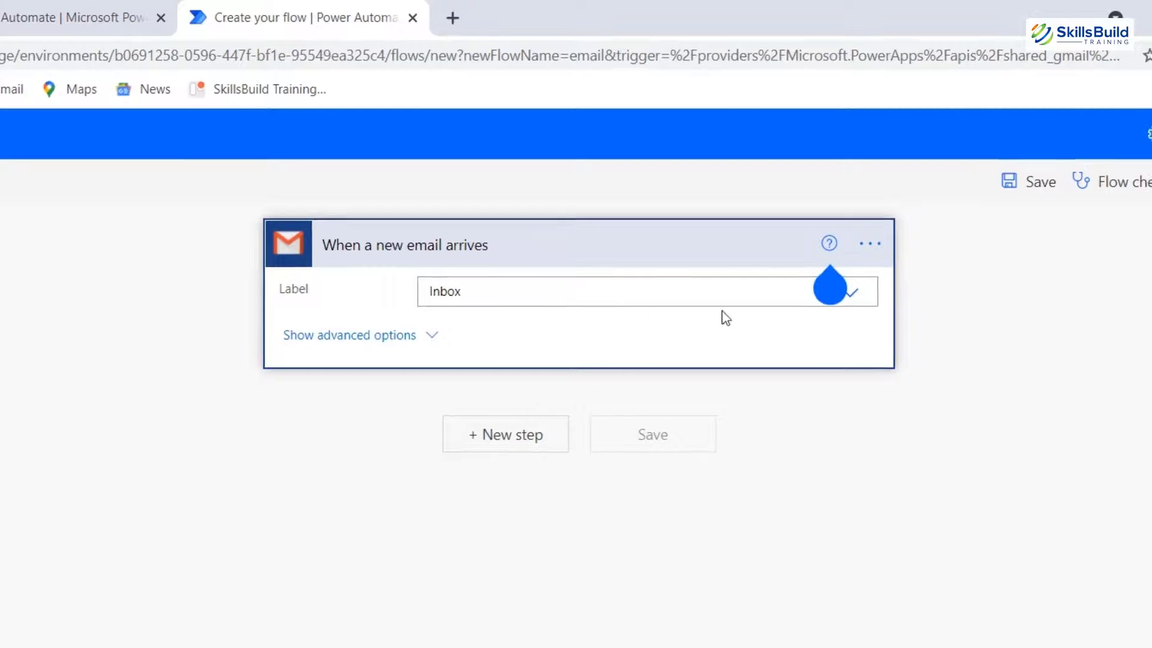
# - Look through the available label options for the "When a new email arrives" trigger, keeping Inbox
pyautogui.click(854, 297)
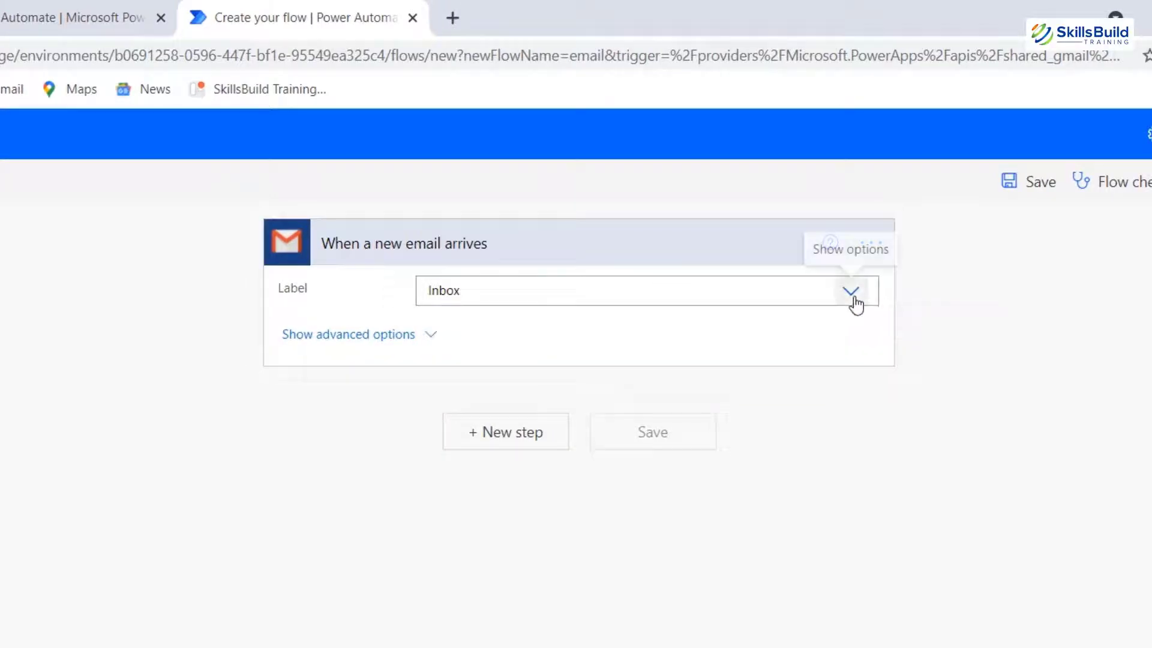
pyautogui.click(853, 294)
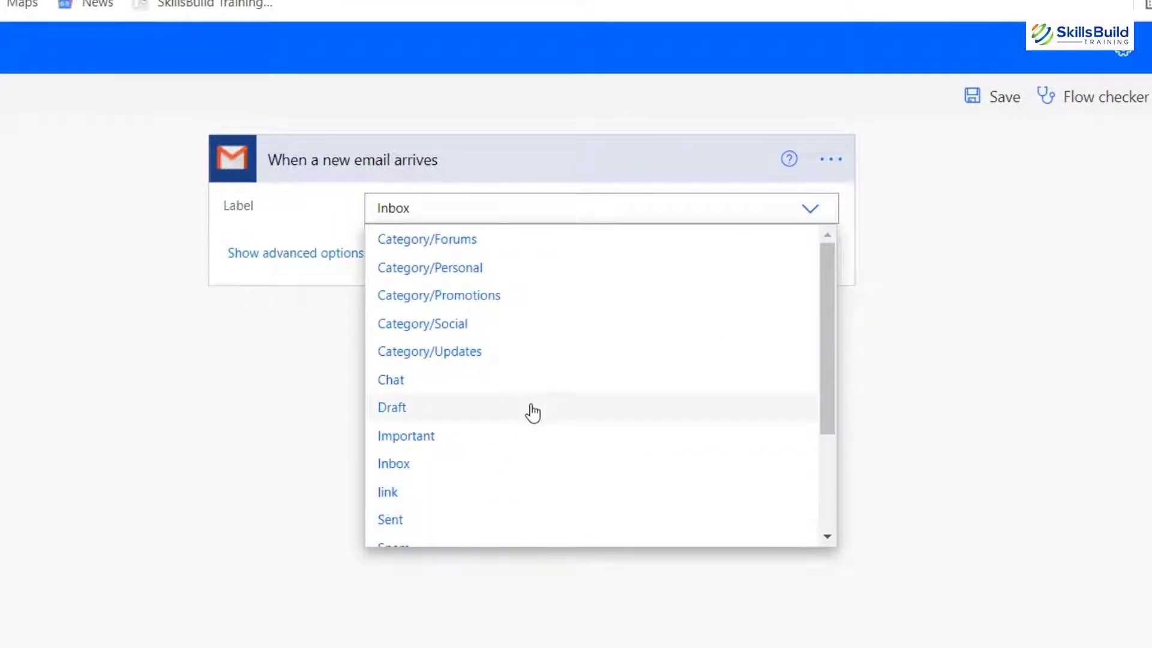
pyautogui.click(815, 207)
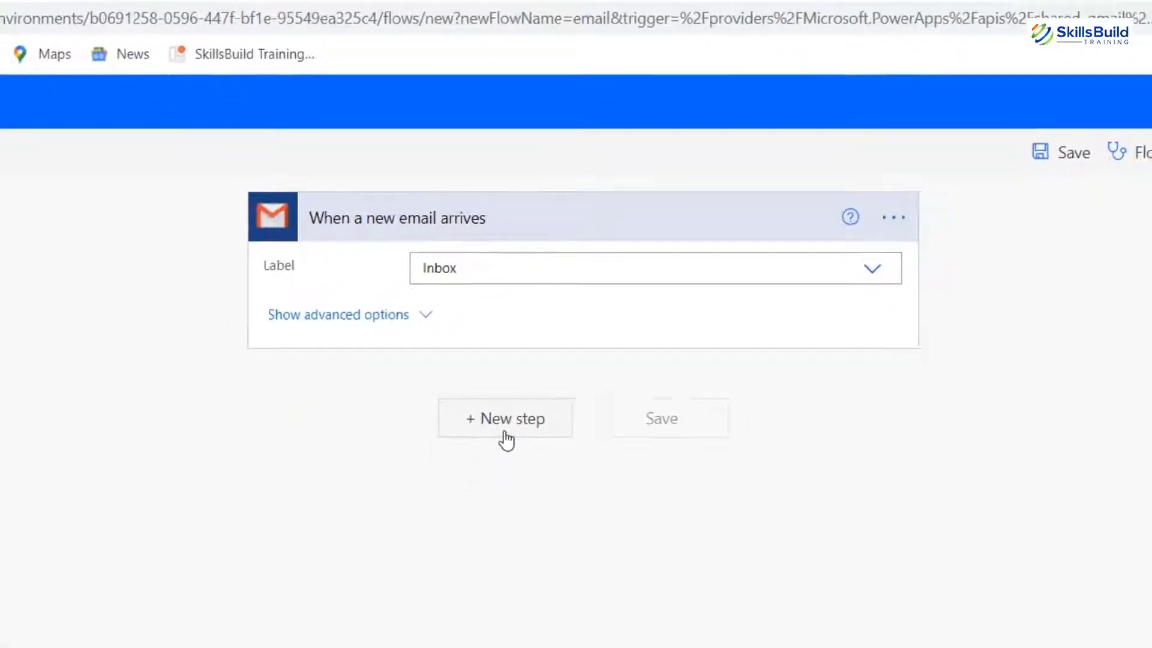
# - Add a new step, browse the standard connectors and the Microsoft Teams actions, and cancel the operation
pyautogui.click(507, 488)
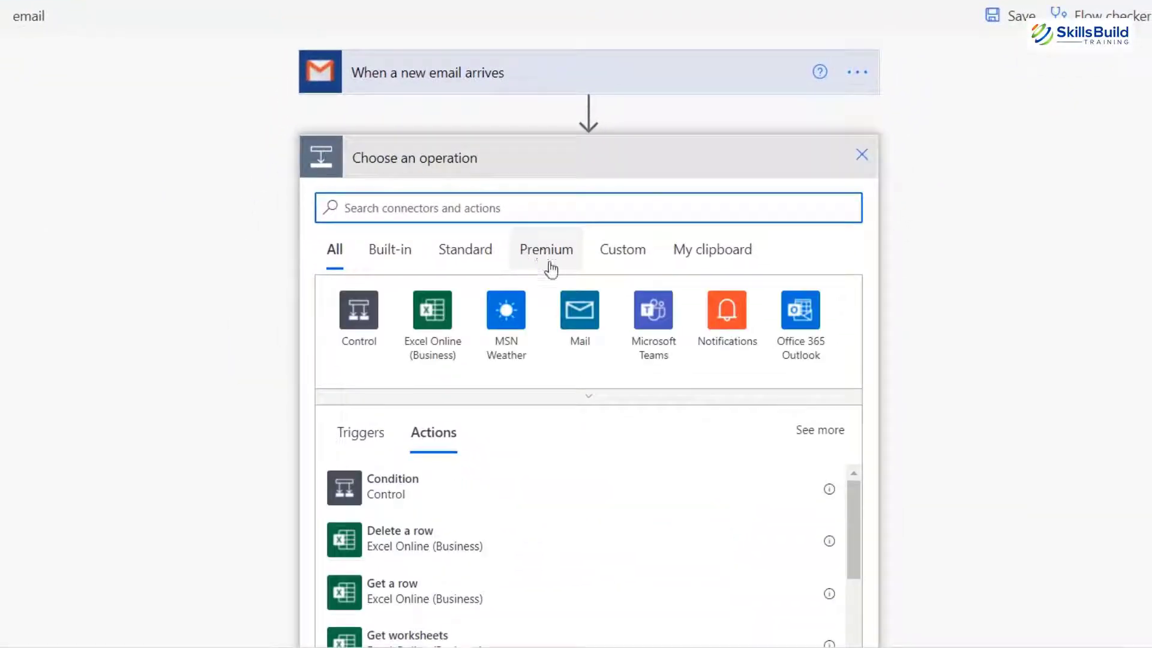
pyautogui.click(465, 249)
pyautogui.click(585, 309)
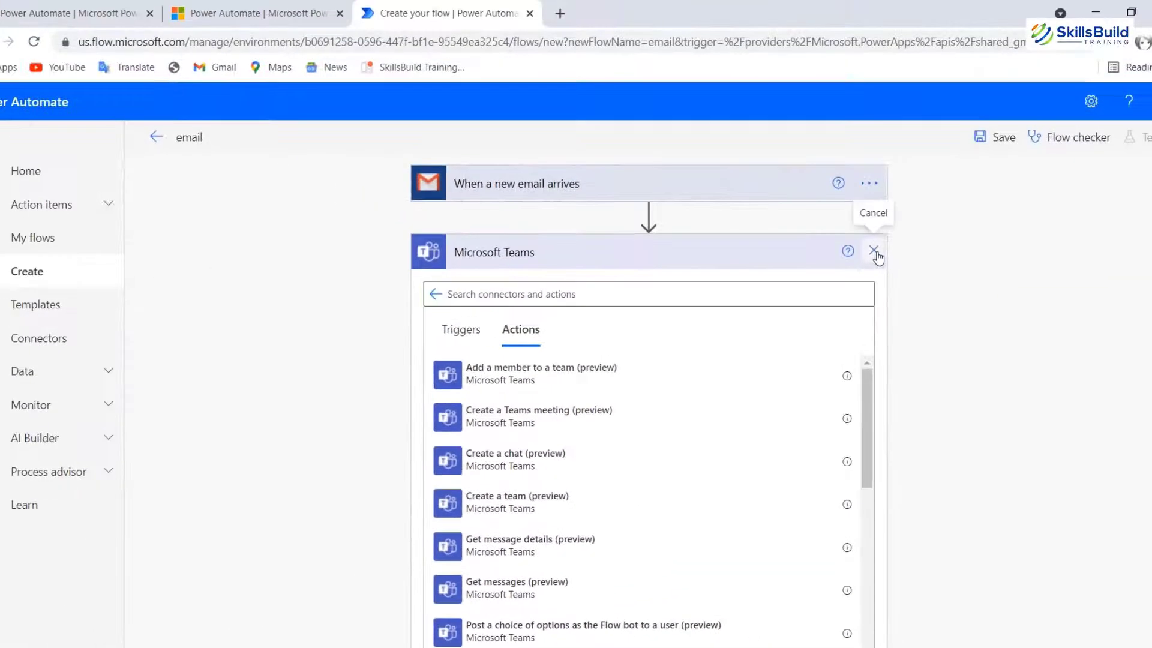
pyautogui.click(880, 222)
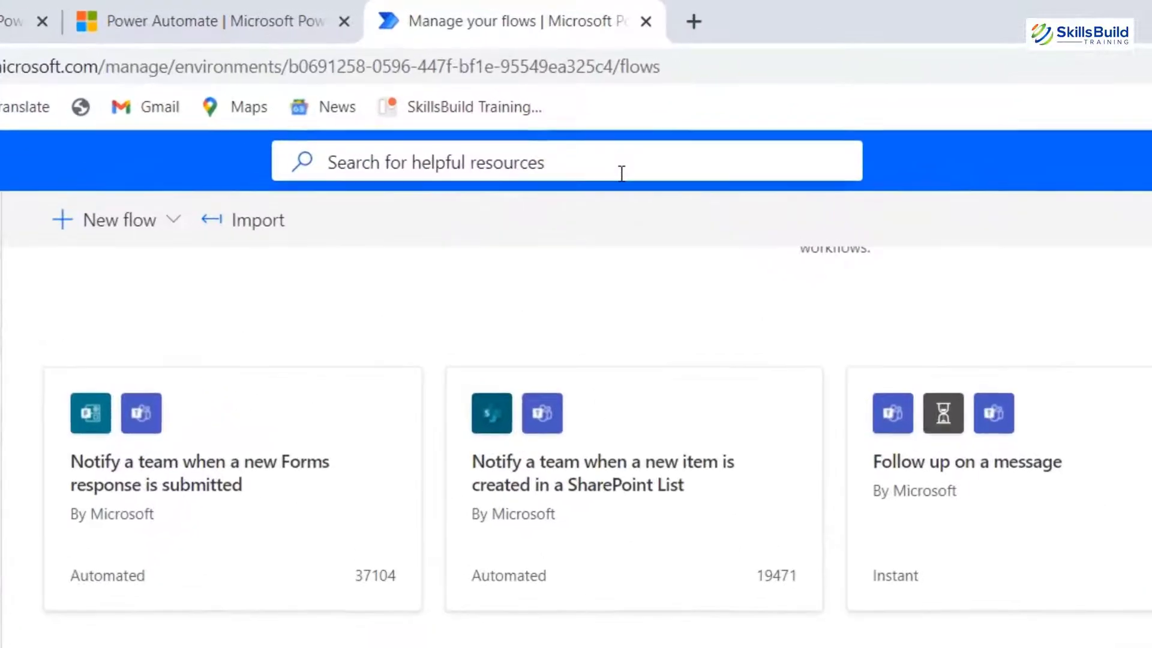
# - Search the helpful resources for "youtube" and open the template "When a YouTube video is uploaded, send an email"
pyautogui.click(531, 109)
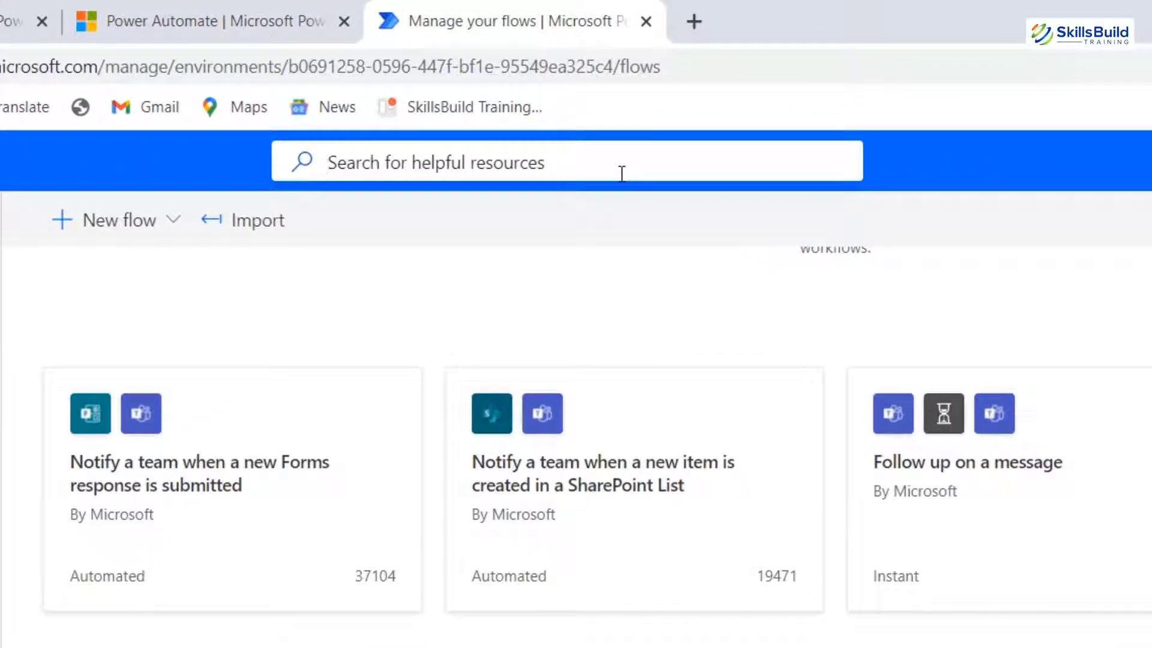
pyautogui.write('yout')
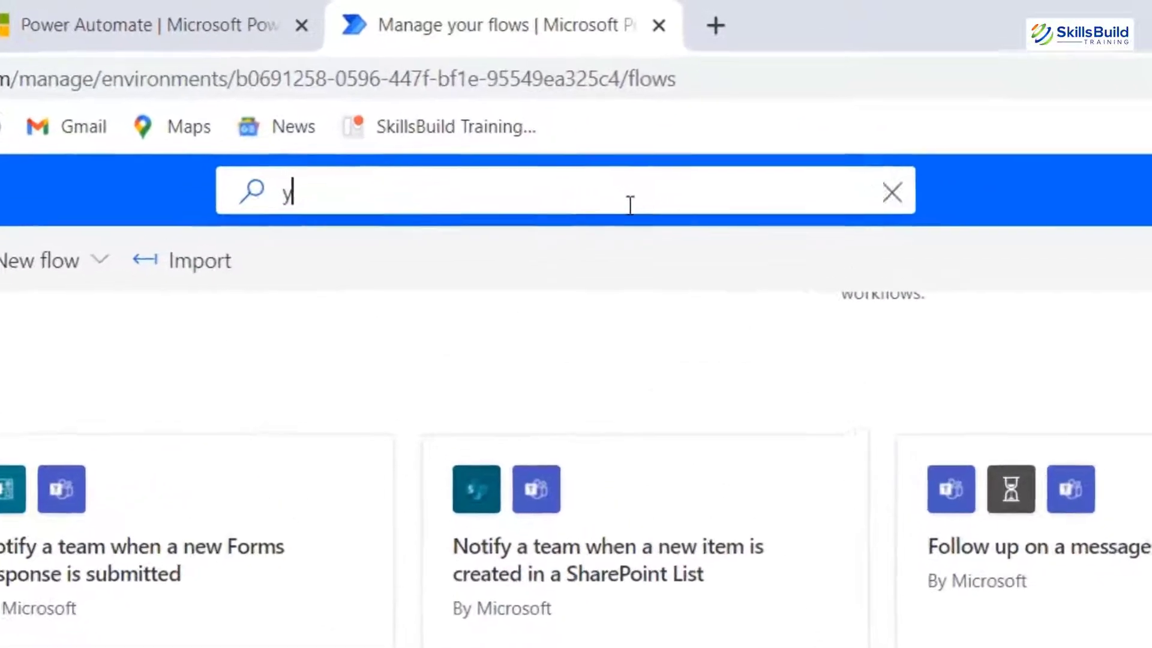
pyautogui.write('ube')
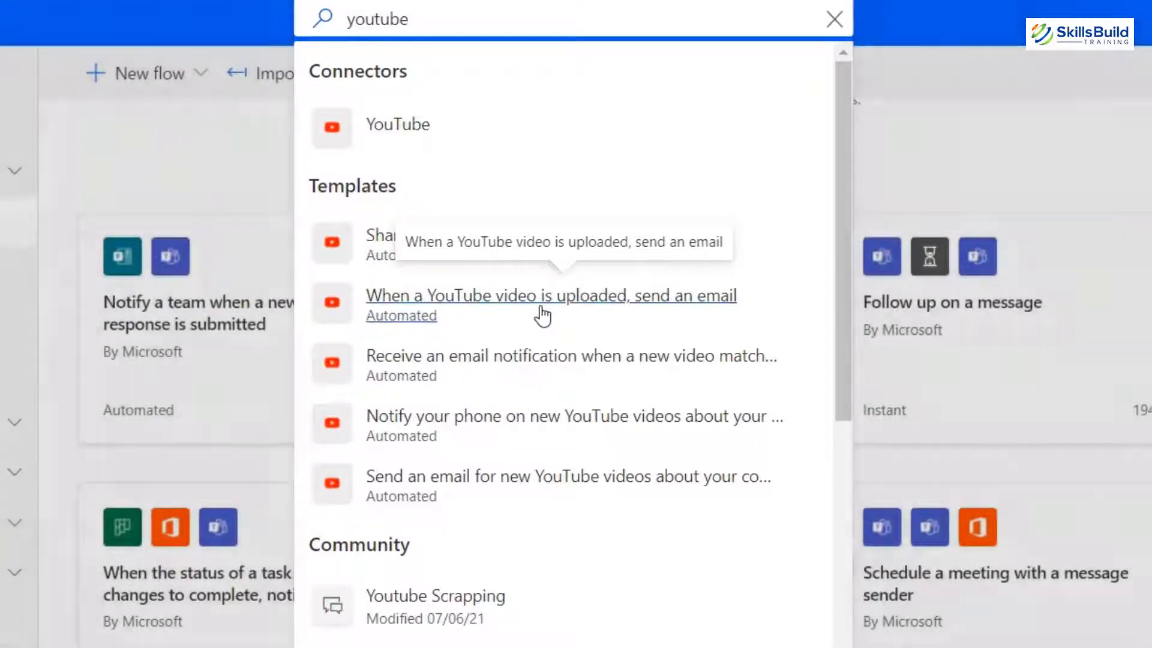
pyautogui.click(543, 312)
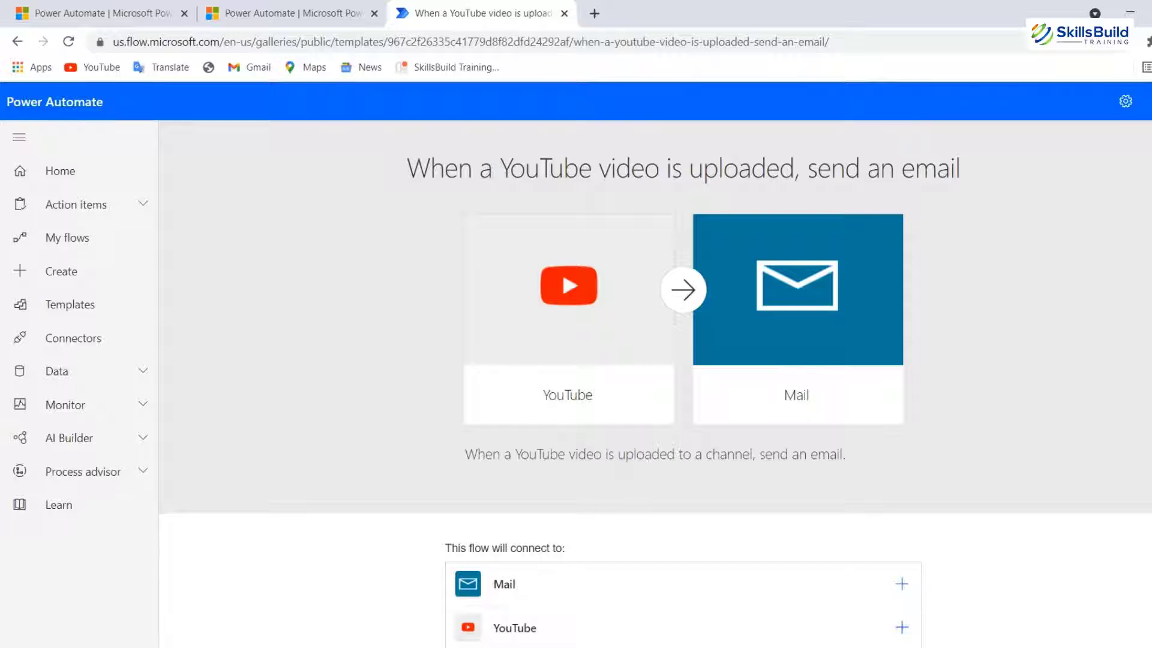
# - Create the template's Mail connection and accept the SendGrid terms and privacy policy
pyautogui.scroll(-1, 655, 384)
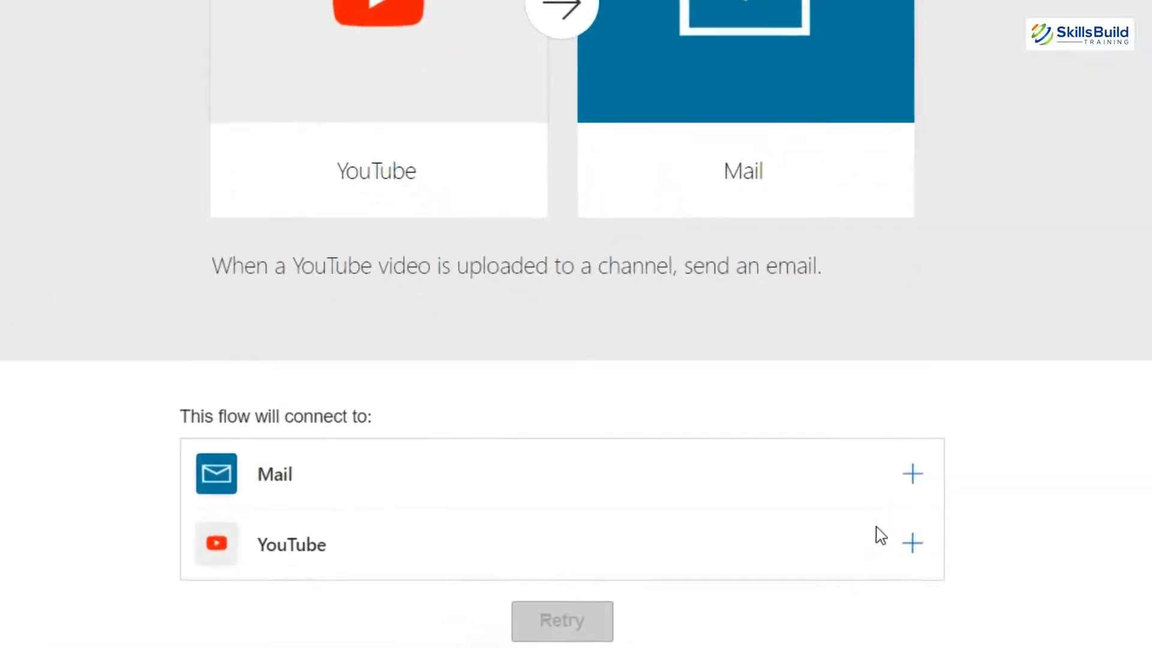
pyautogui.click(912, 475)
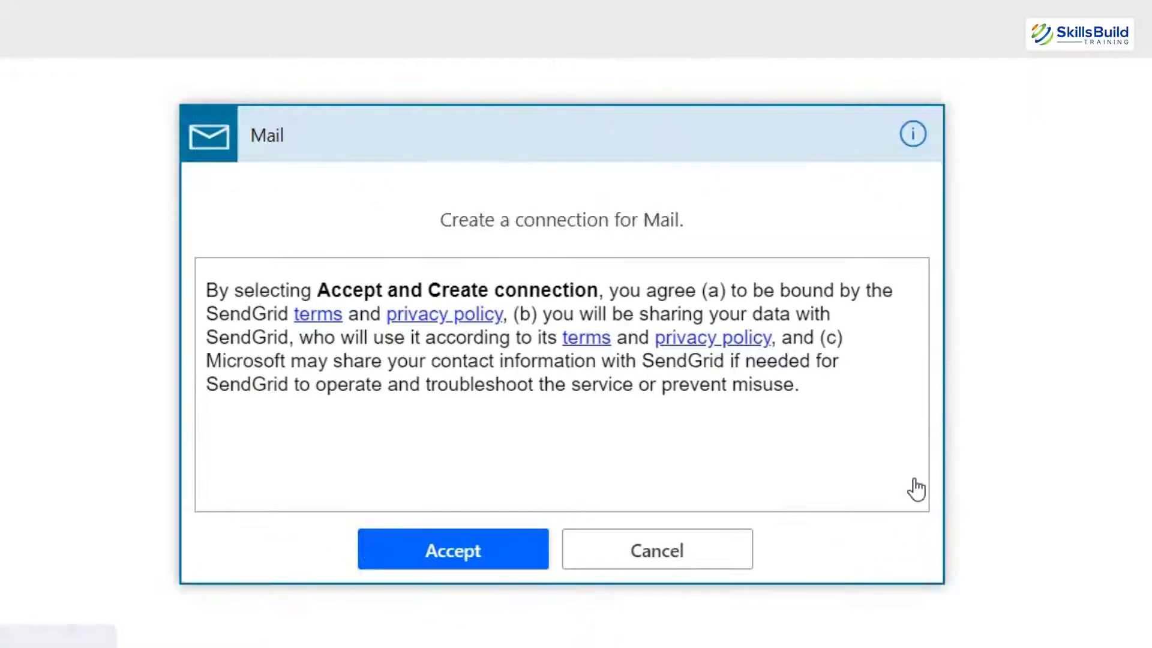
pyautogui.click(507, 564)
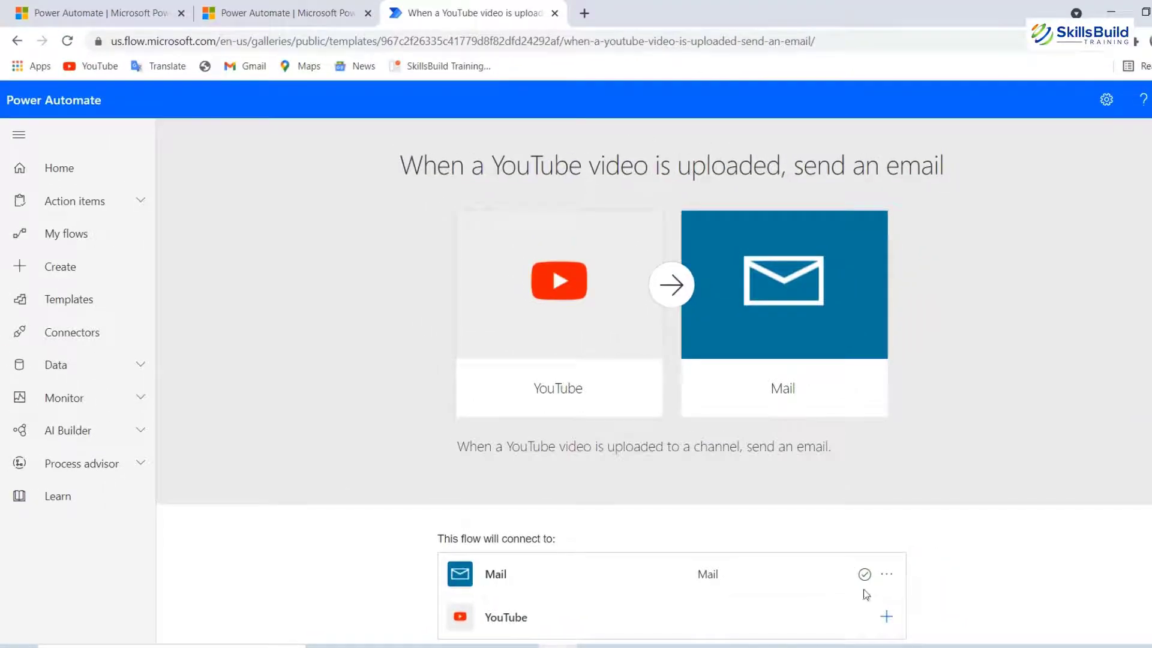
# - Connect YouTube by signing in with the listed Google account and allowing access, and continue with the template
pyautogui.click(888, 617)
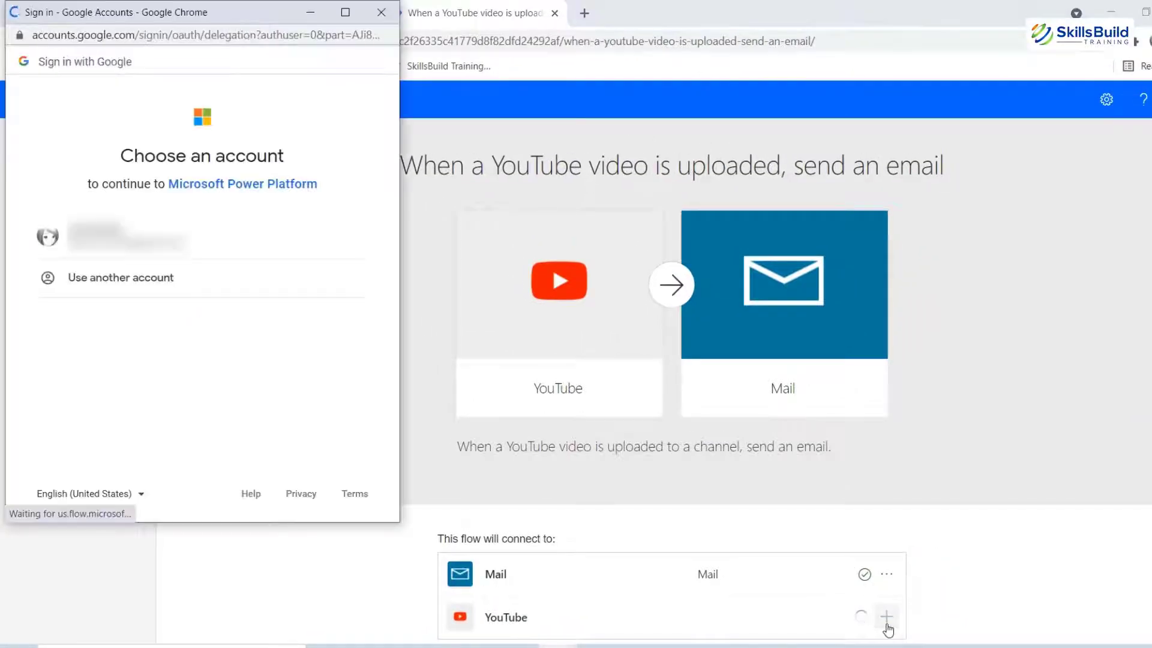
pyautogui.click(123, 237)
pyautogui.click(321, 499)
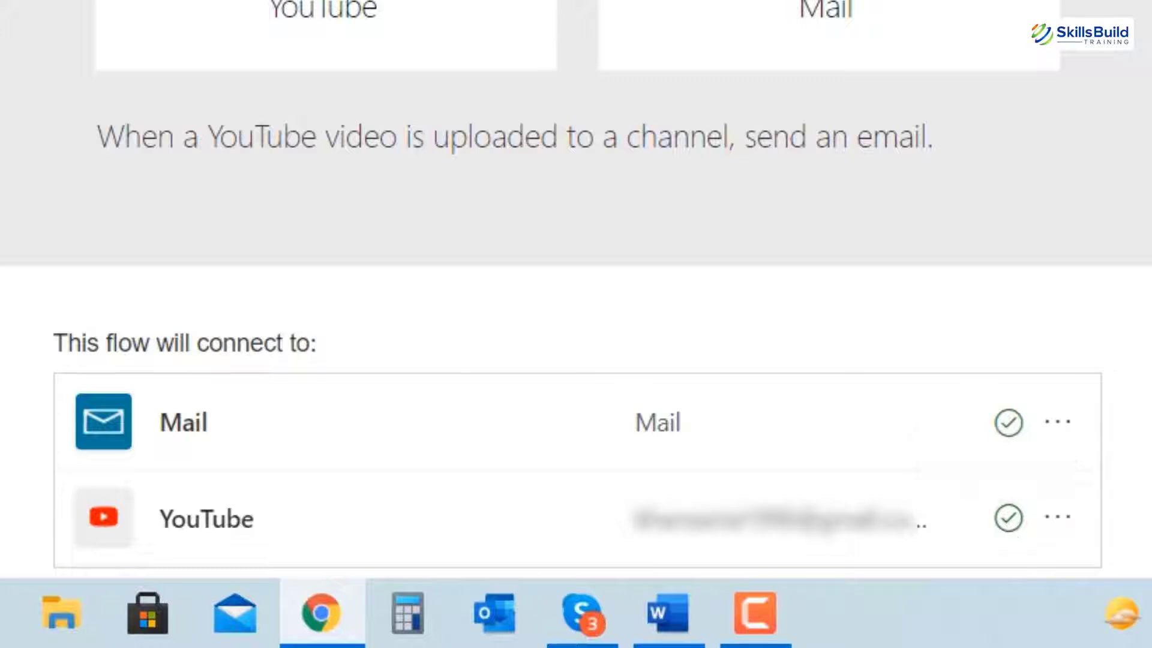
pyautogui.scroll(-2, 594, 528)
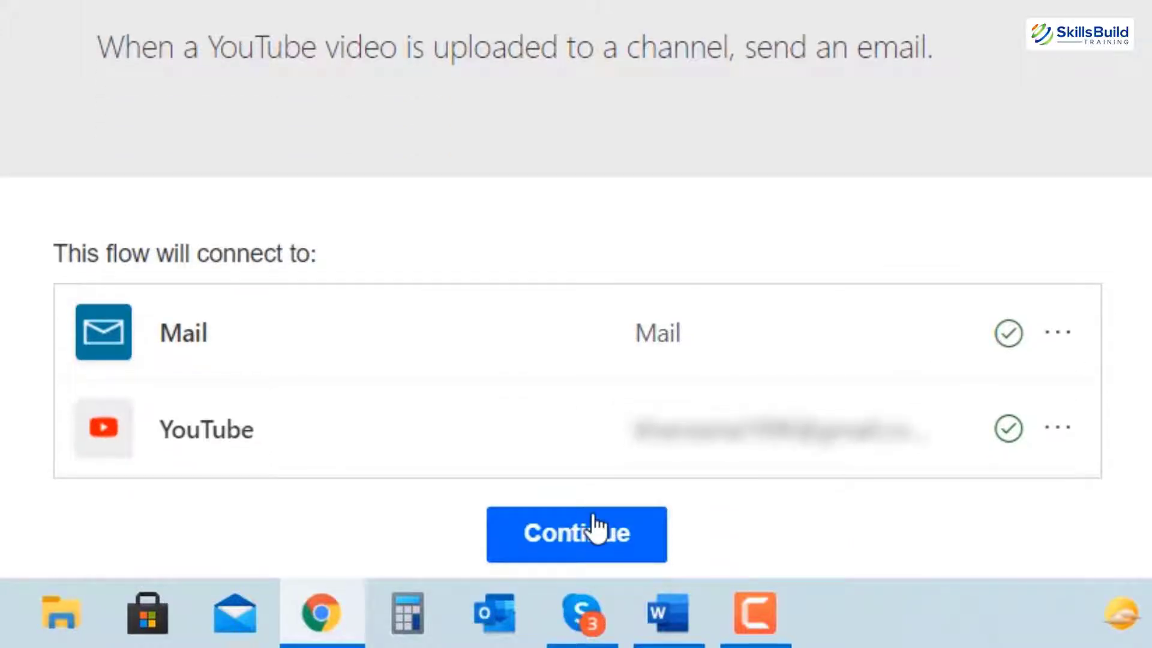
pyautogui.click(590, 533)
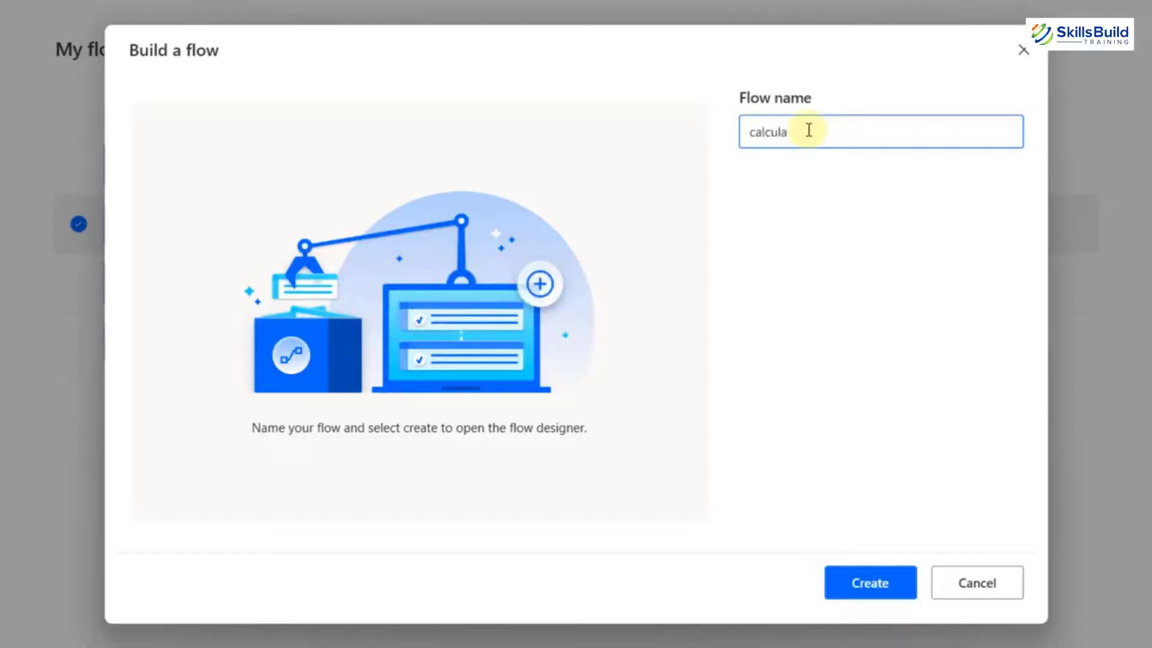
# - In Power Automate Desktop, create a flow named "calculator" and add a Run application action with the path "C:\Windows\System32\calc.exe"
pyautogui.write('or')
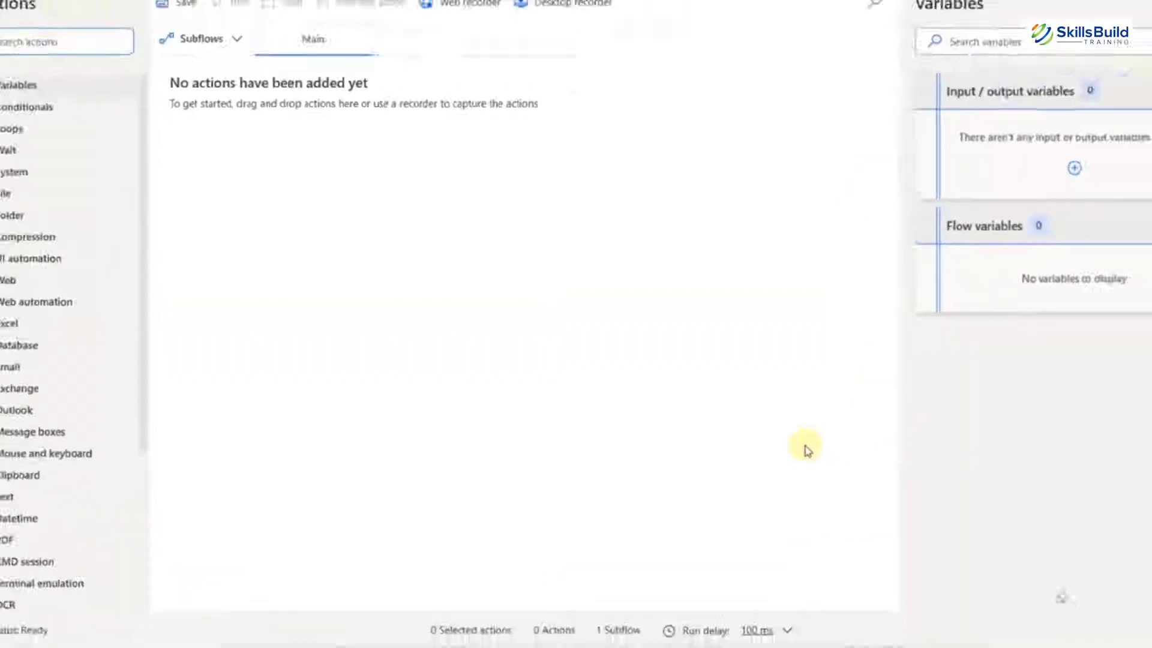
pyautogui.click(54, 42)
pyautogui.write('app')
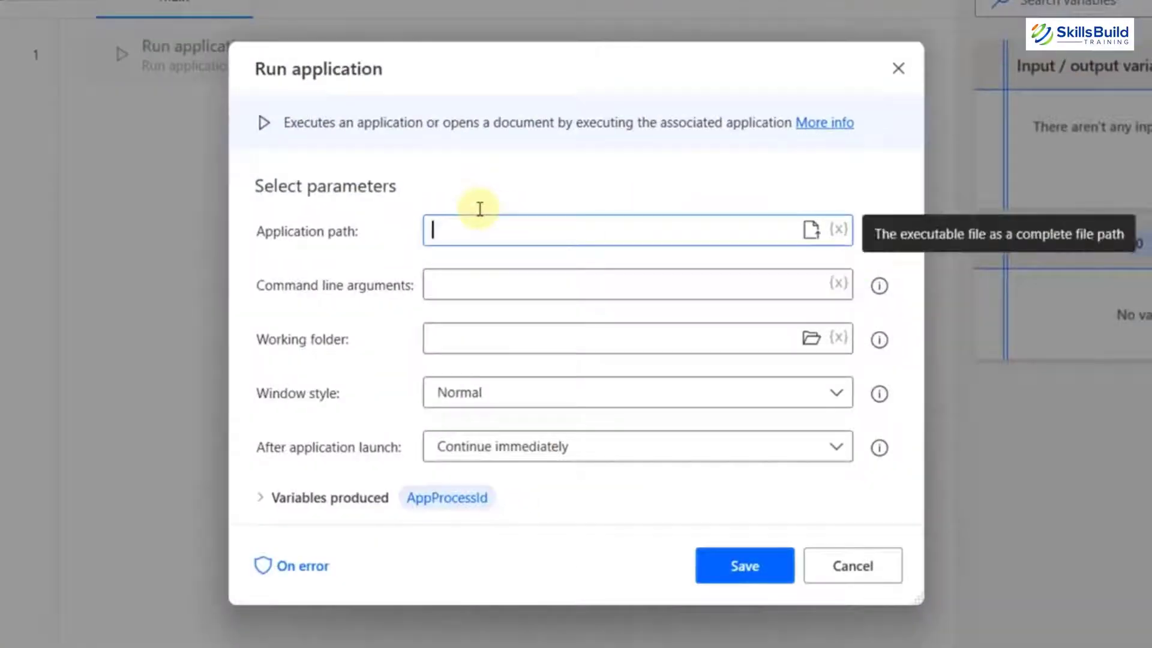
pyautogui.write('"C:\\Windows\\System32\\calc.exe"')
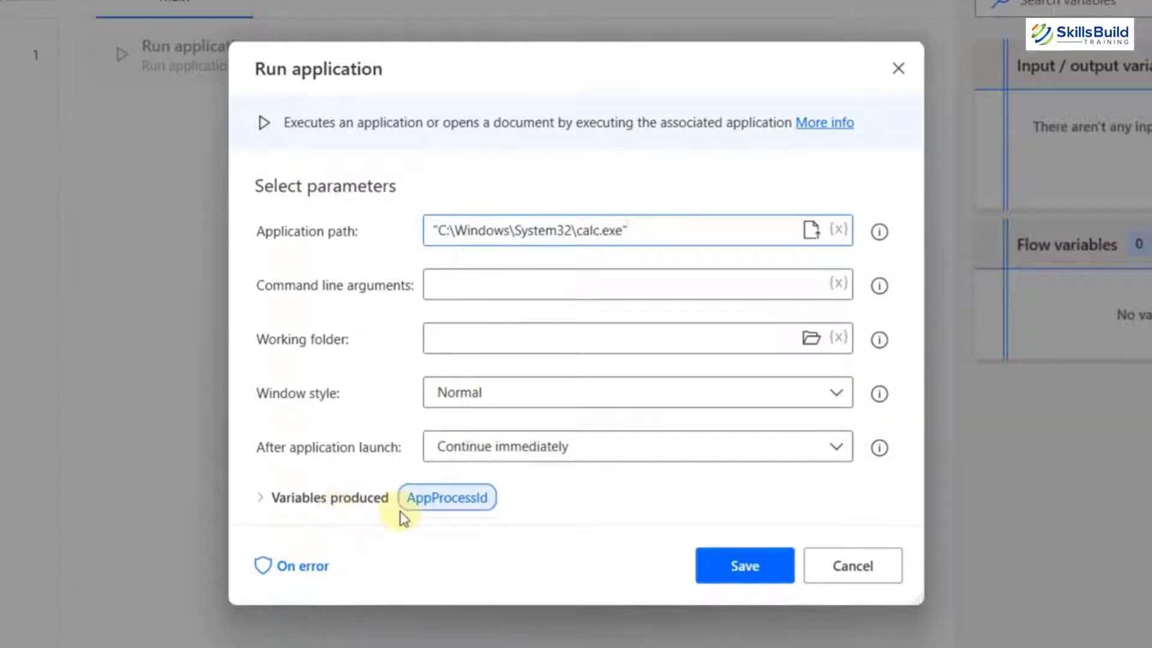
pyautogui.click(745, 566)
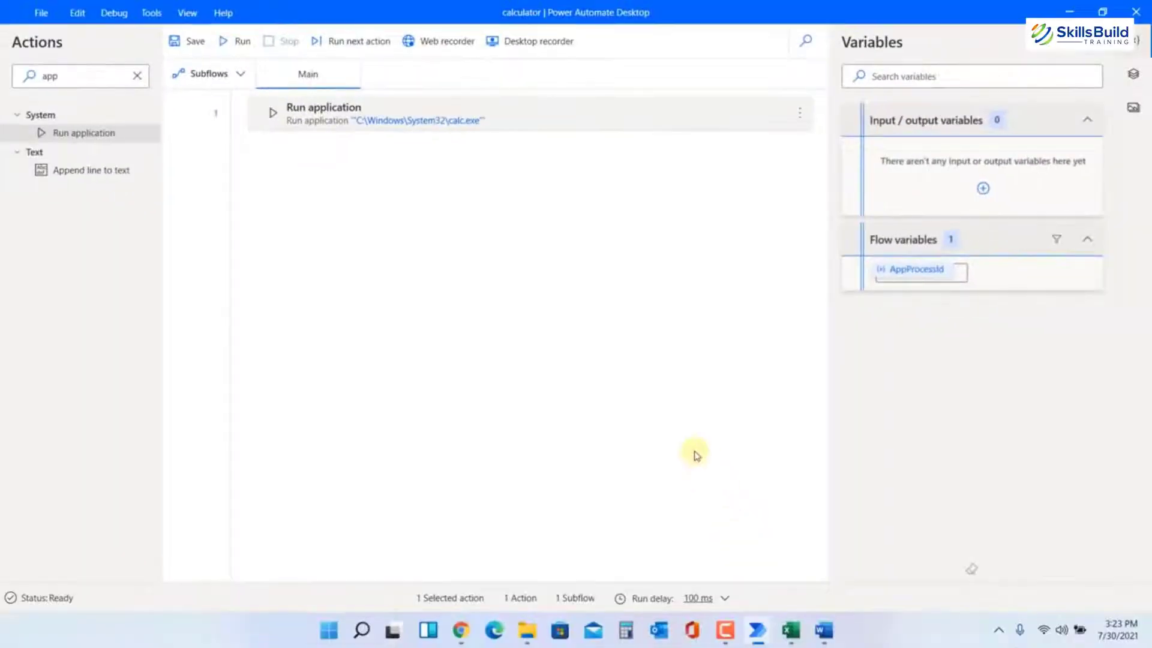
# - Run the flow to launch Calculator, and start a desktop recording that captures Calculator's 5 button
pyautogui.click(252, 43)
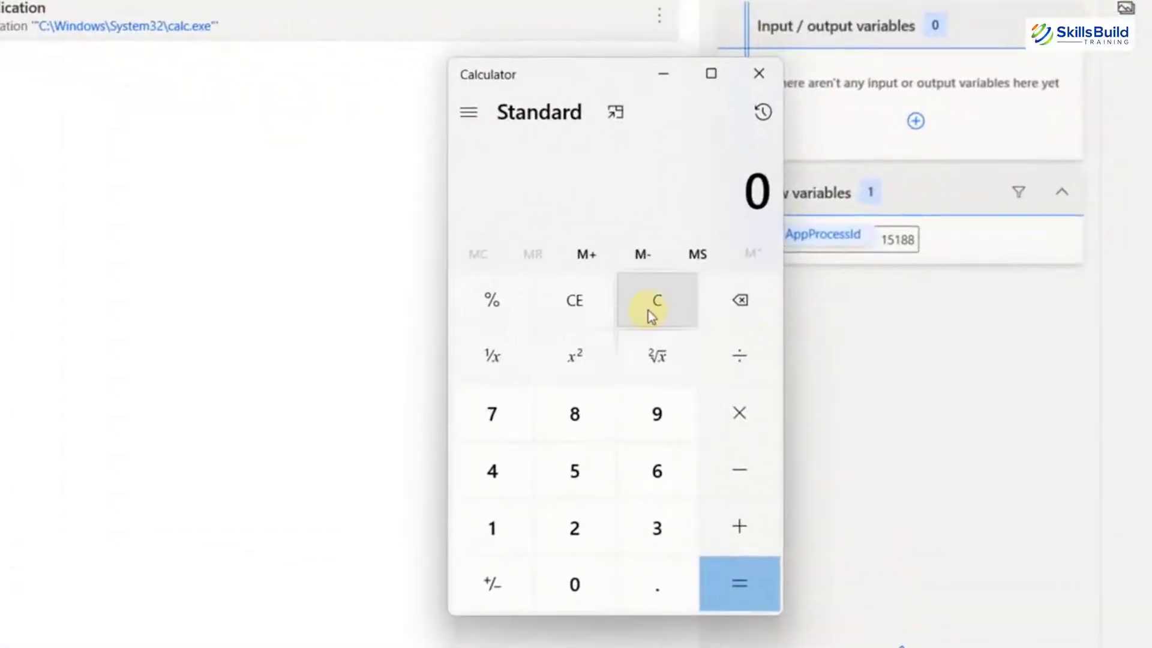
pyautogui.click(322, 184)
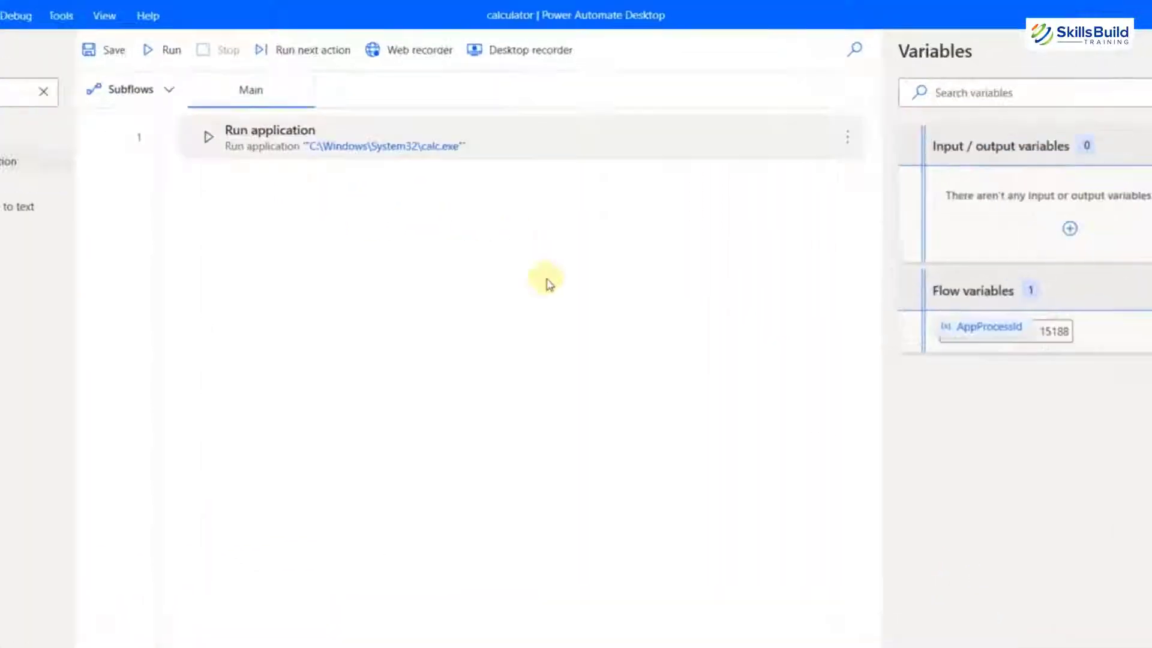
pyautogui.click(538, 41)
pyautogui.click(265, 65)
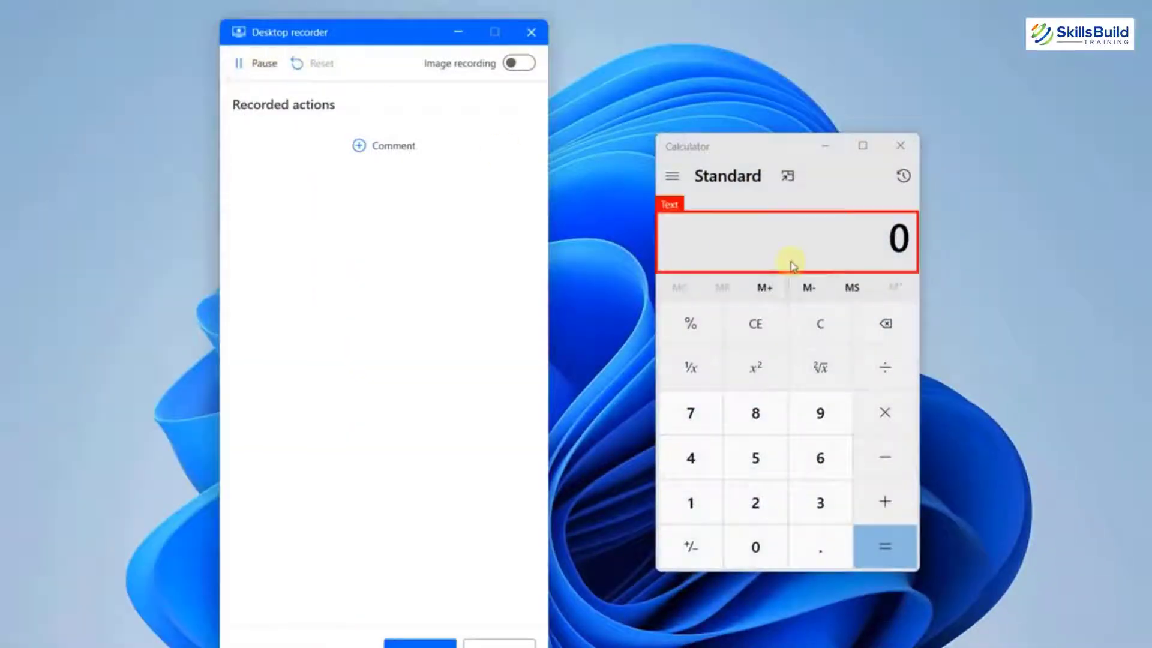
pyautogui.click(753, 463)
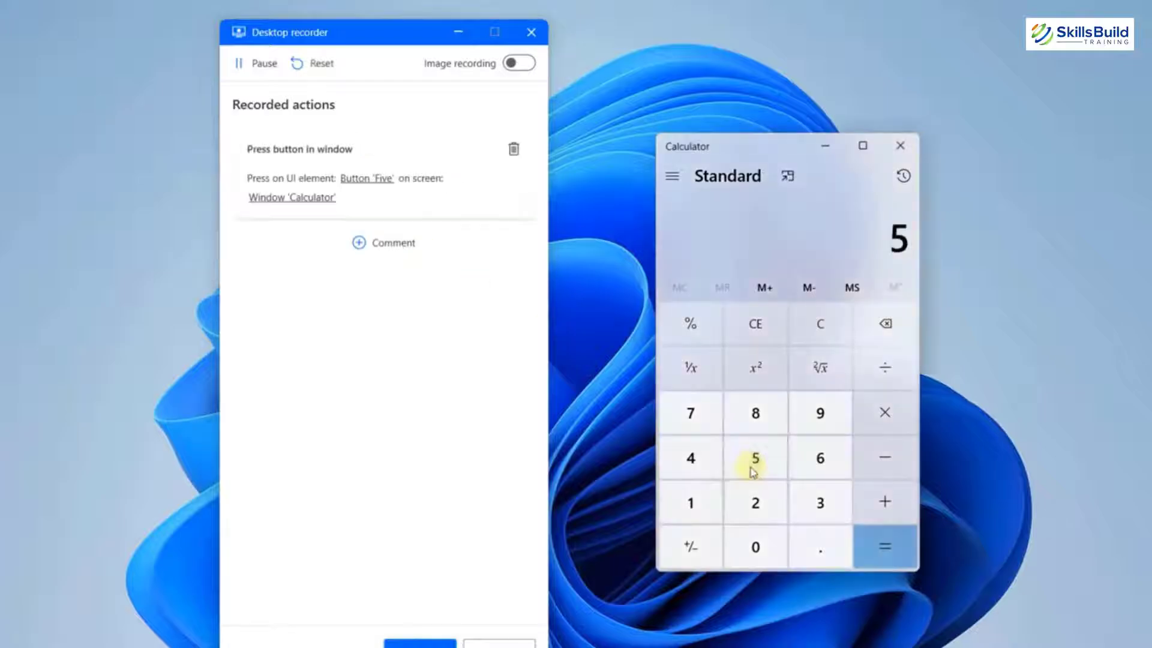